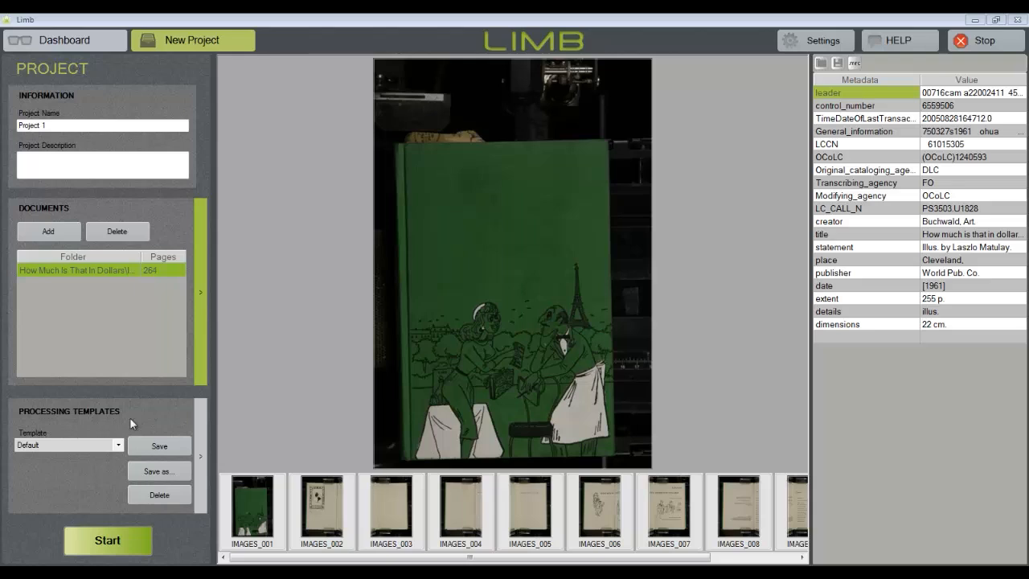
- Open the Default processing template's image processing settings and add Clamp Removal to the applied processes
click(197, 423)
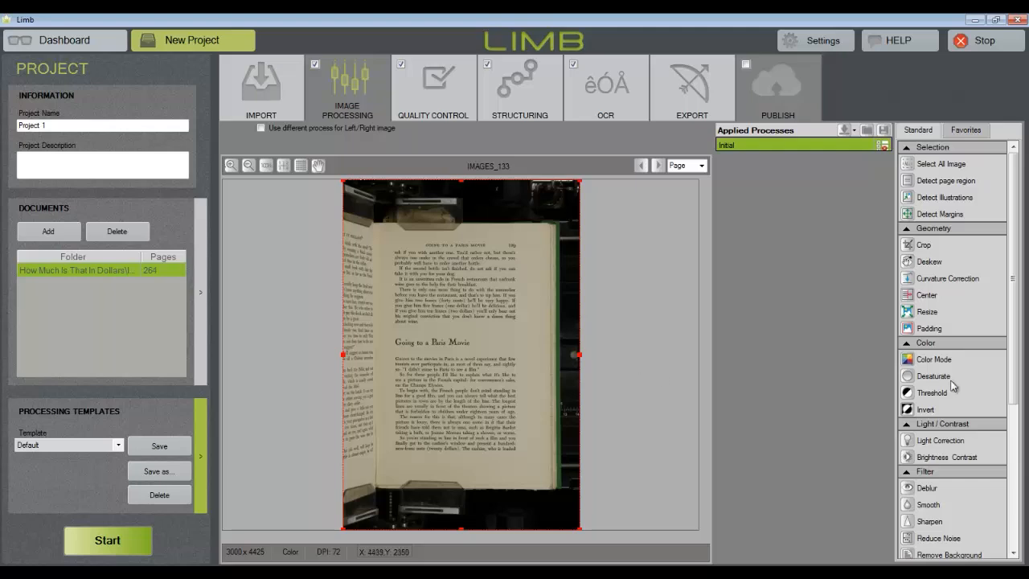
drag(1015, 368, 1022, 523)
click(908, 502)
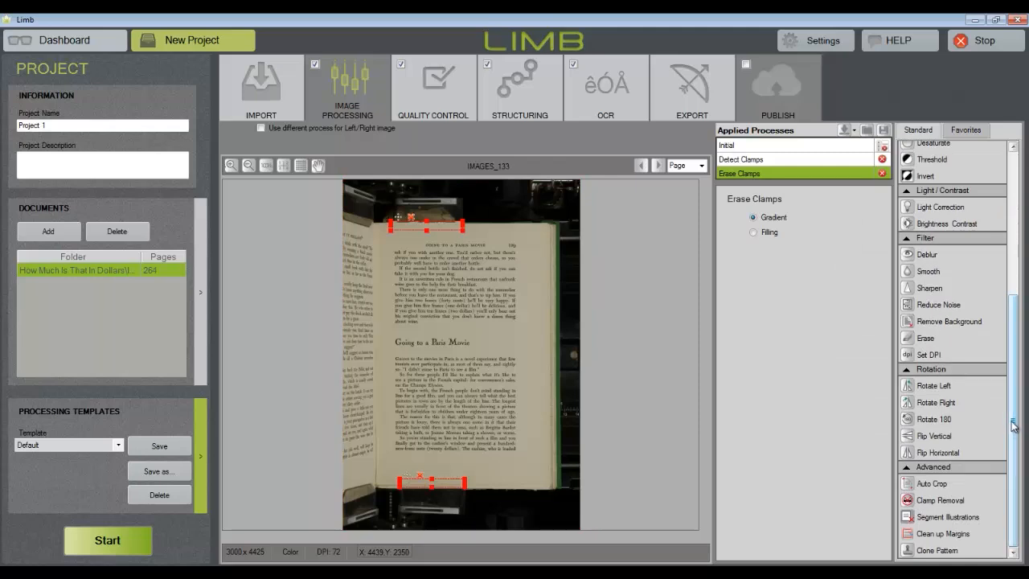
- Add Detect page region using the second page layout option with -50 pixel margins and a fixed crop size, and crop the page to it
drag(1015, 431, 1022, 272)
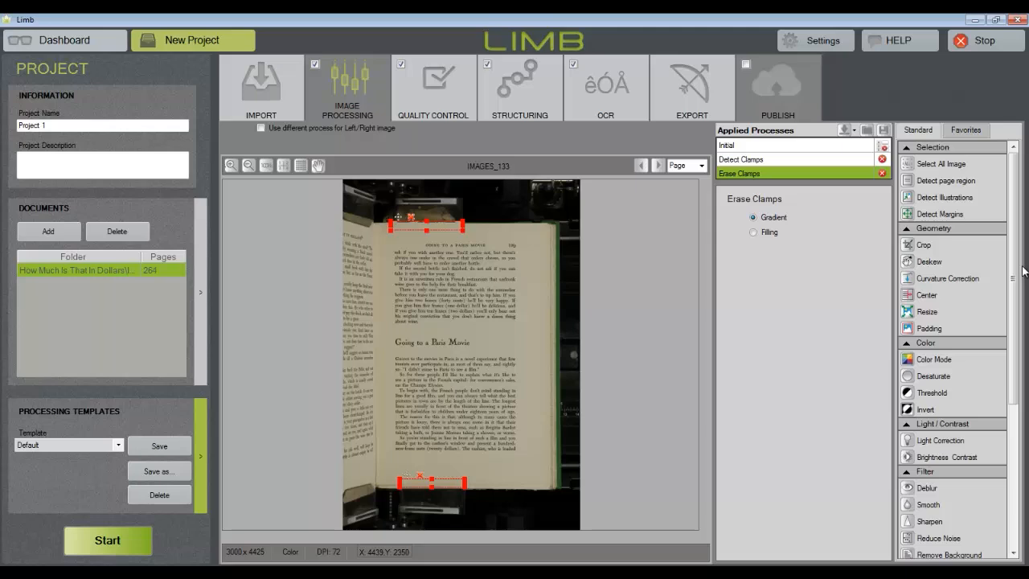
click(908, 183)
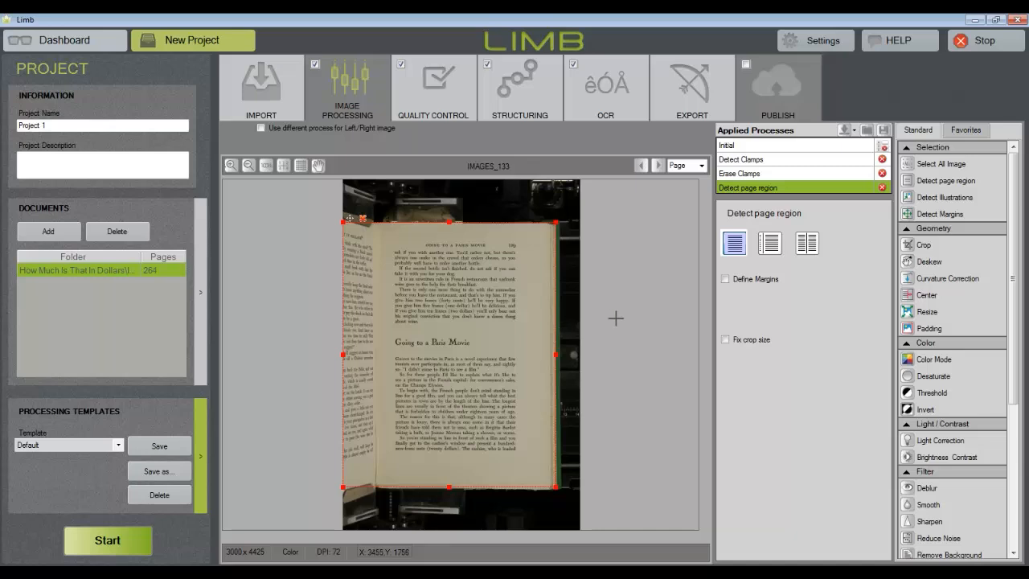
click(769, 243)
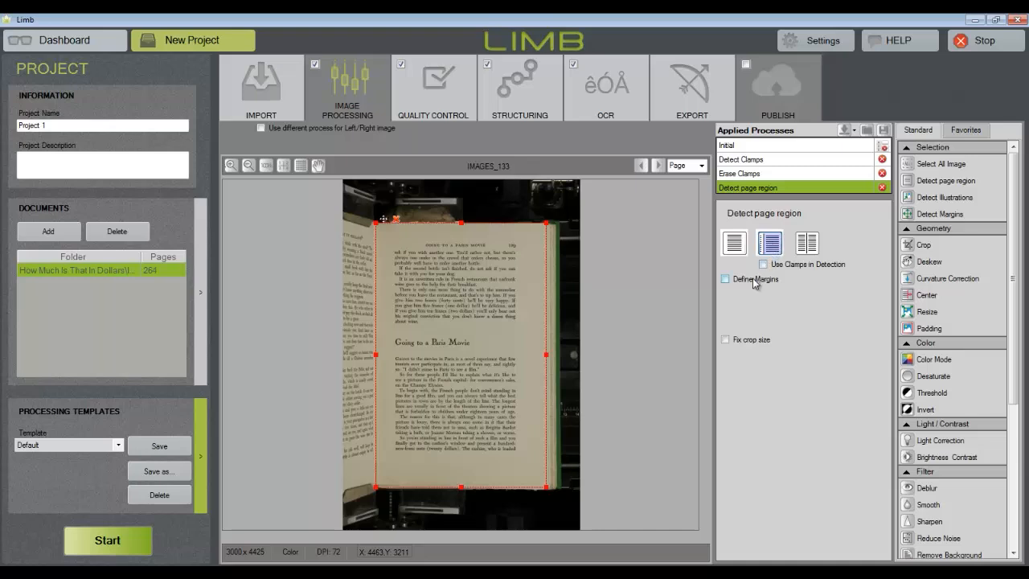
click(753, 278)
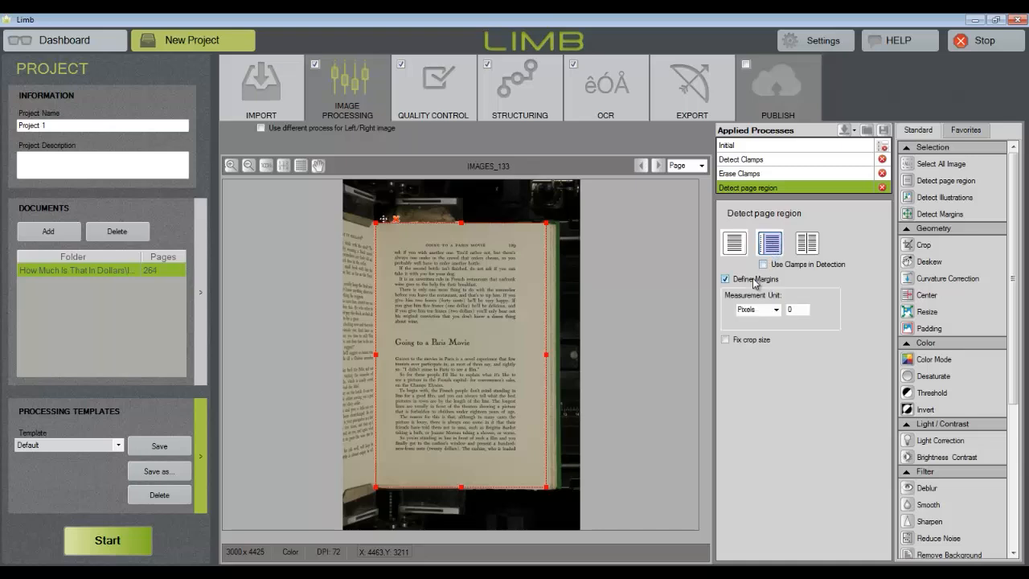
click(789, 309)
text(-50)
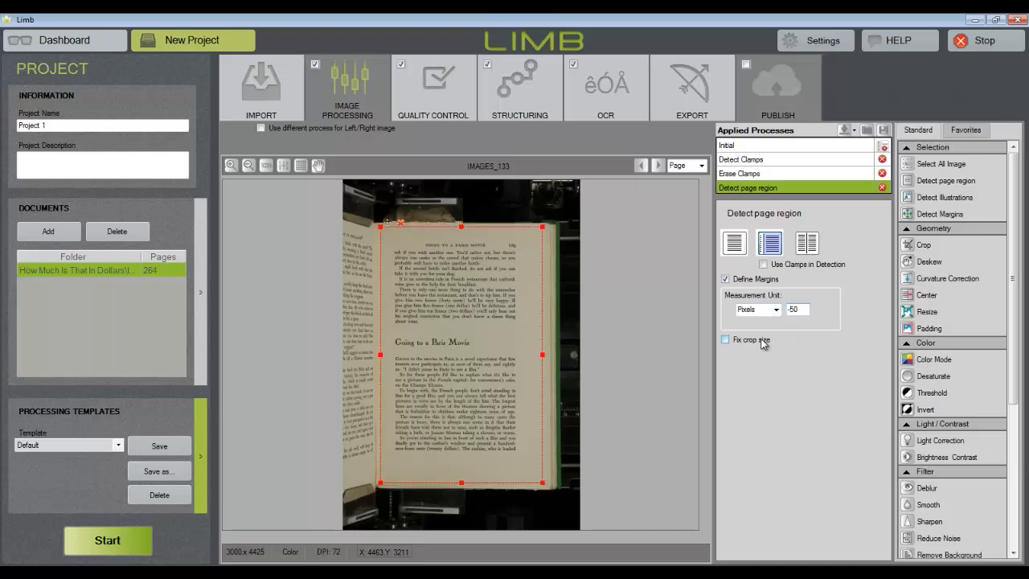
click(762, 344)
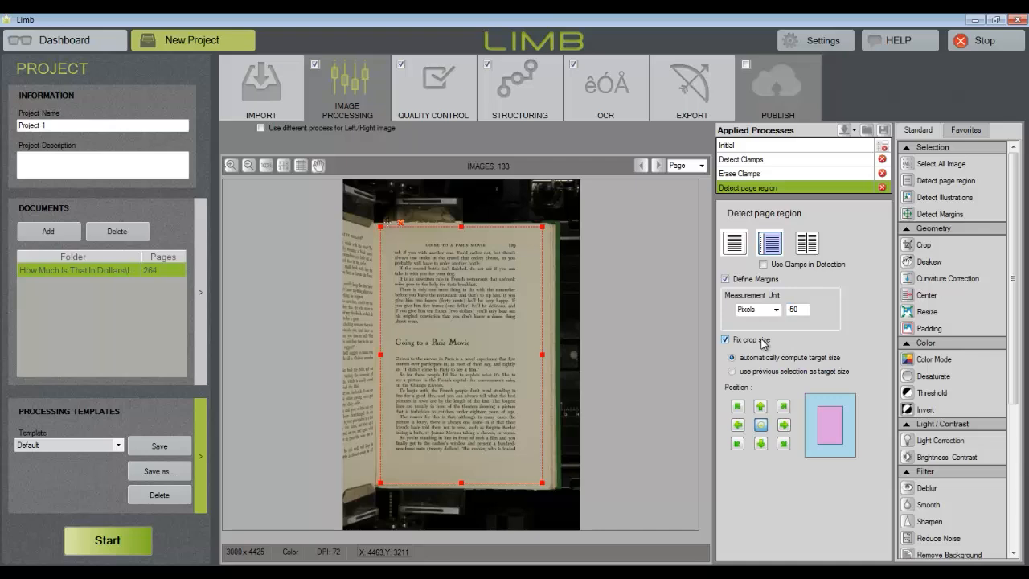
double_click(905, 248)
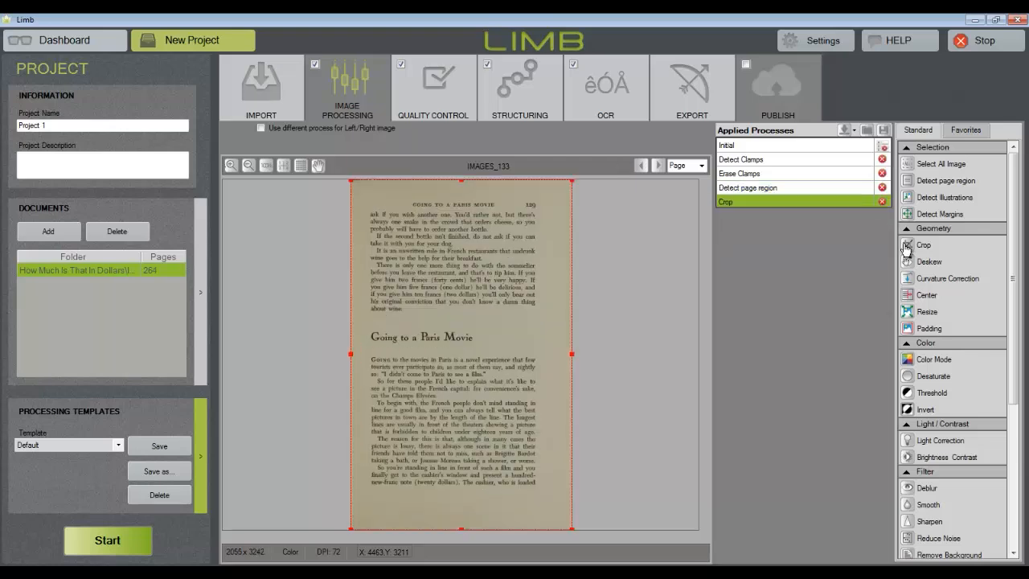
- Convert the page to Gray Scale (8 bits) with Color Mode and add Remove Background
double_click(908, 361)
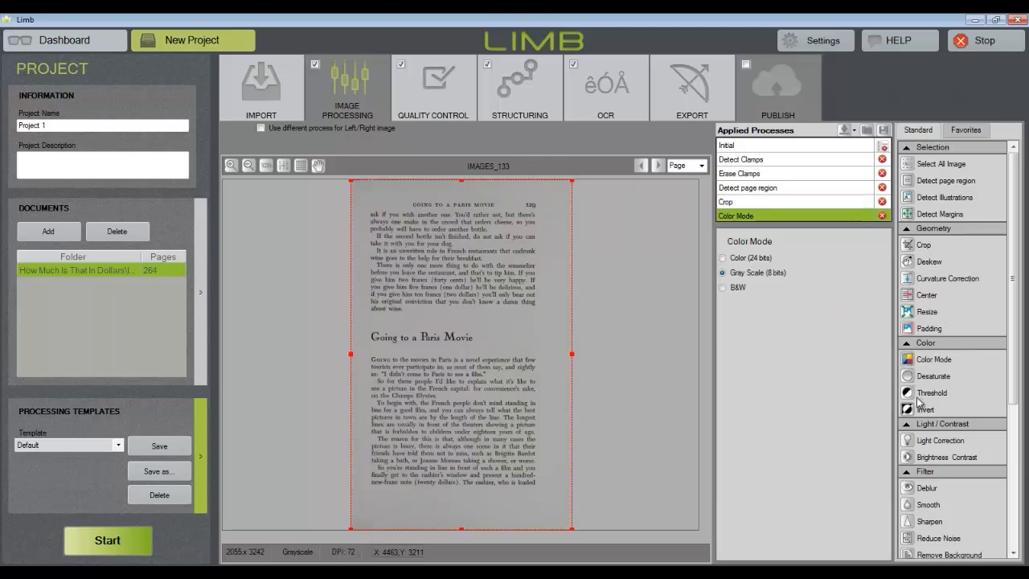
scroll(1007, 394, down, 2)
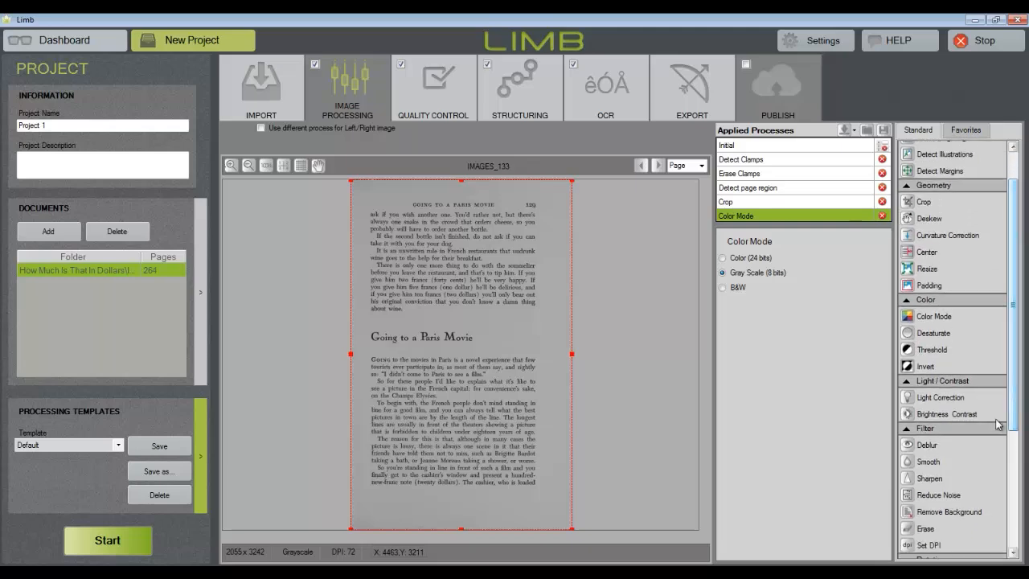
double_click(936, 517)
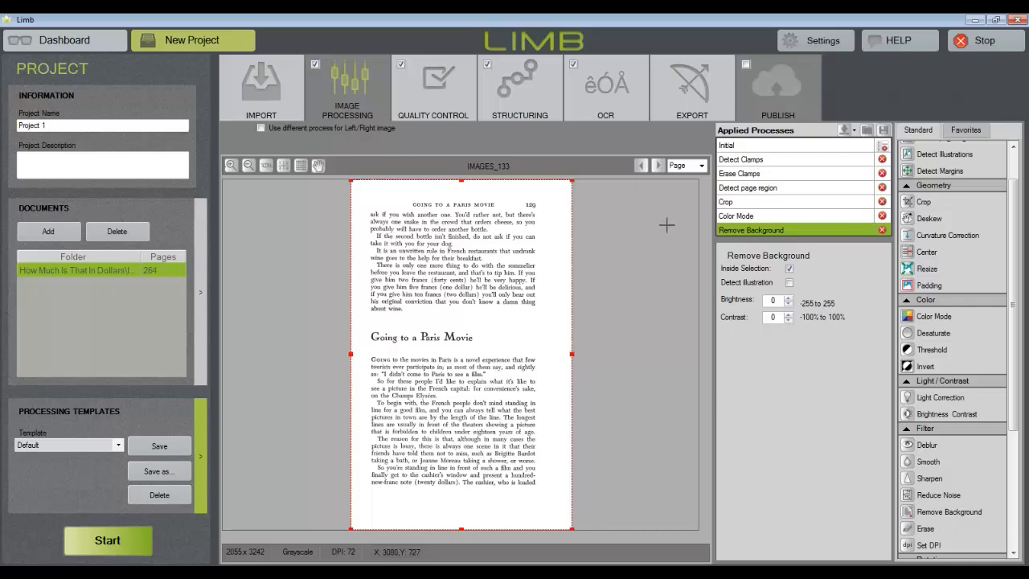
click(682, 166)
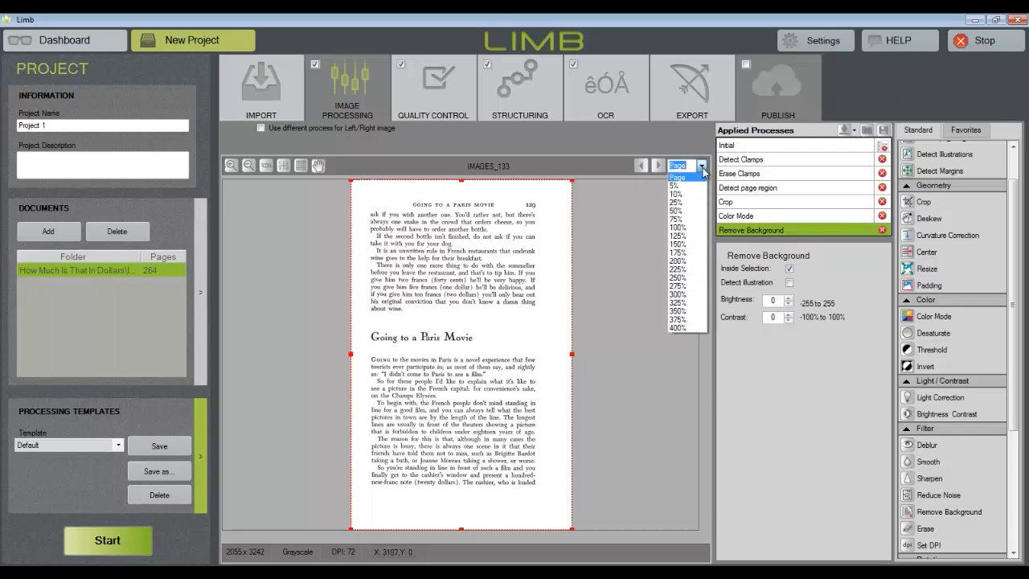
click(683, 212)
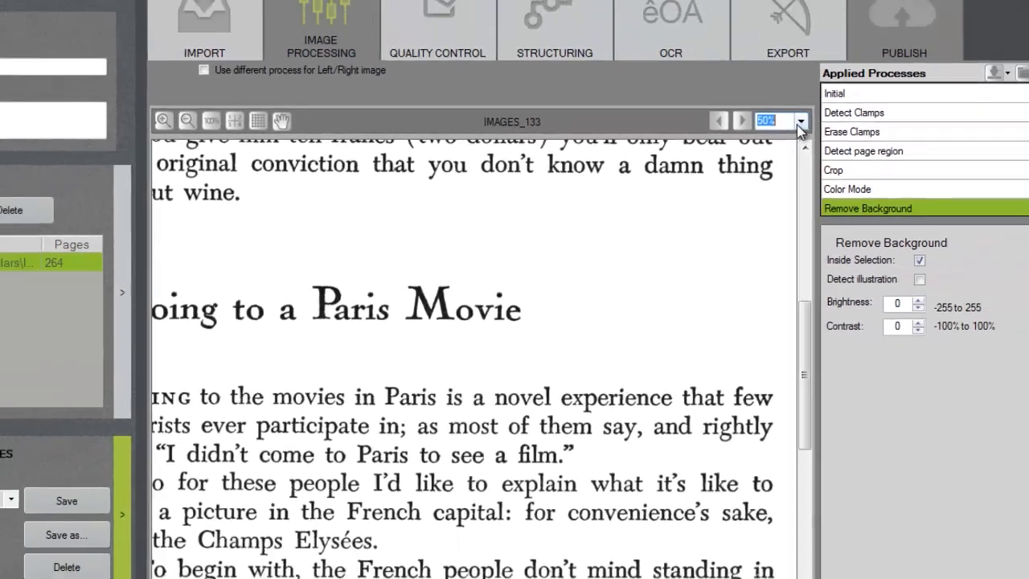
click(1000, 31)
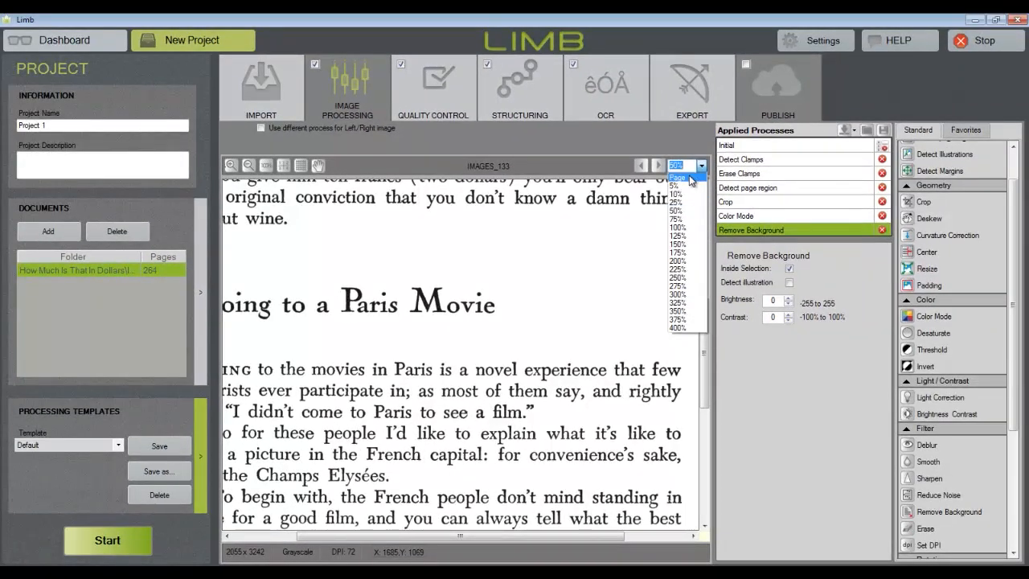
click(679, 177)
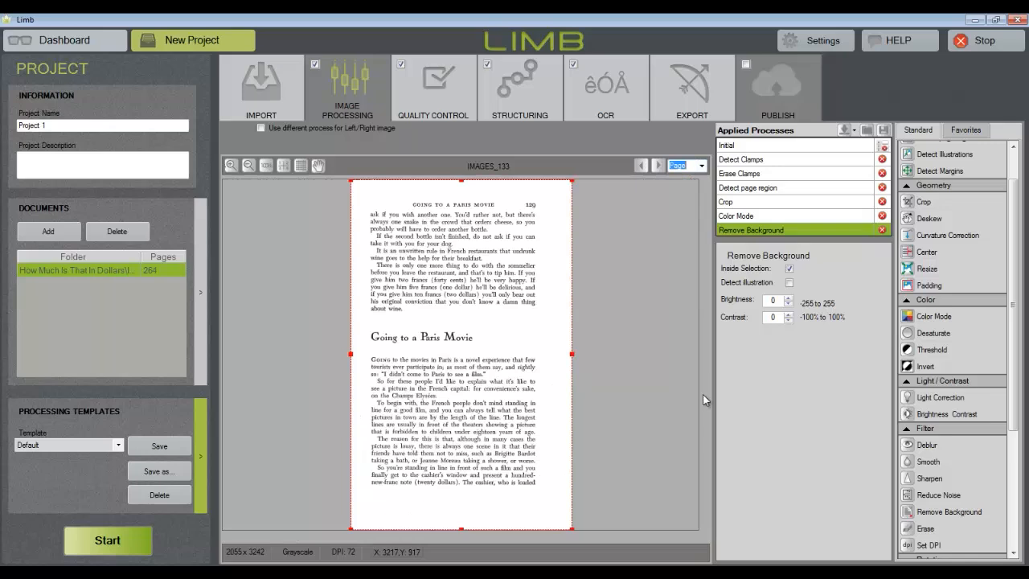
- Add Deskew, Curvature Correction and horizontal Center to the applied processes and start the project
click(908, 221)
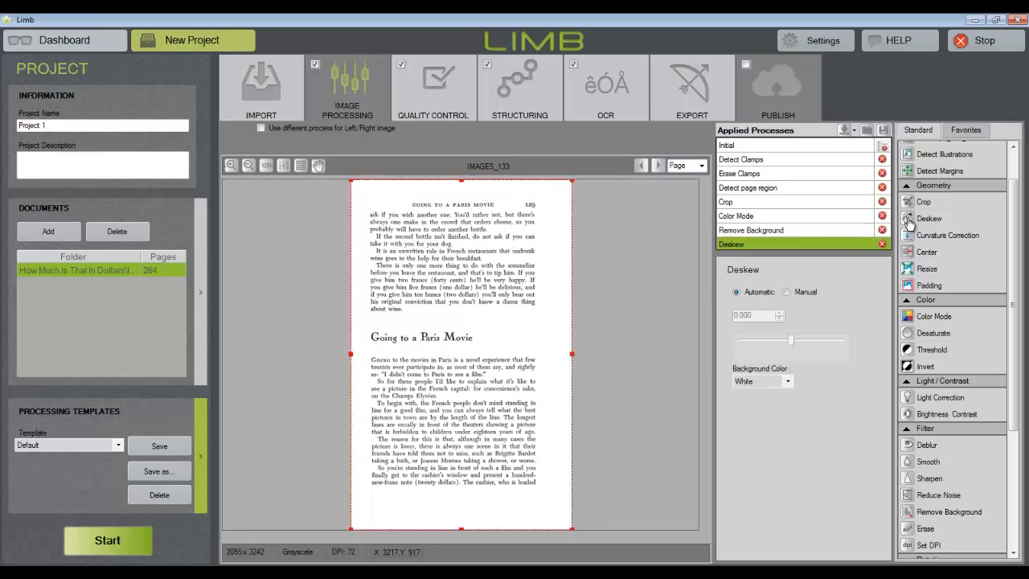
click(910, 237)
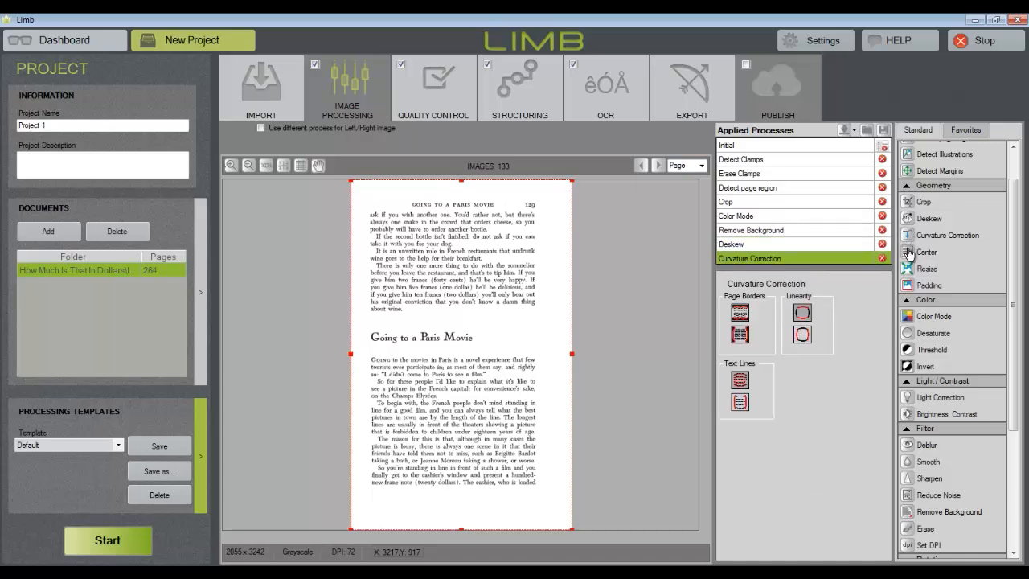
click(910, 253)
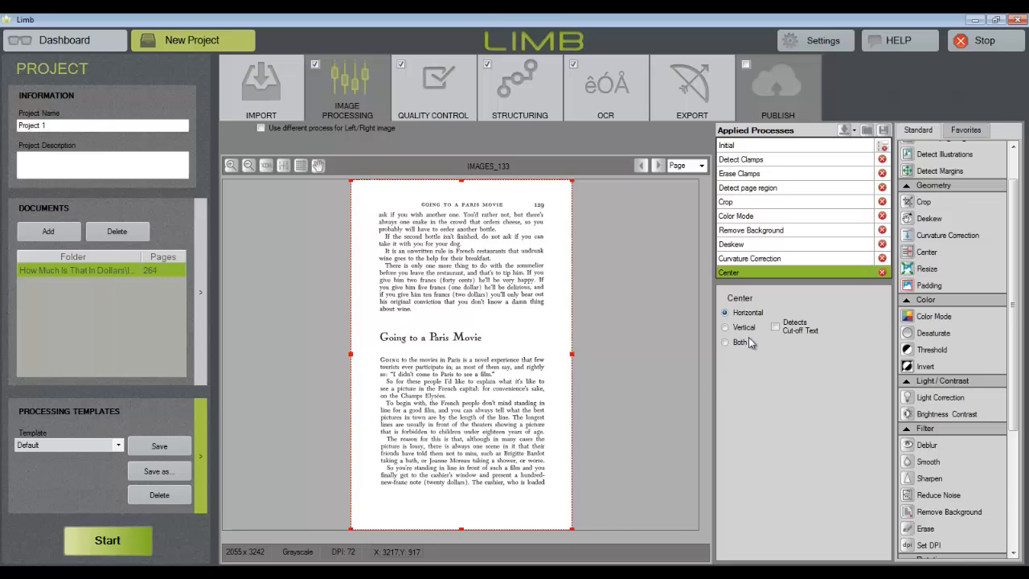
click(784, 245)
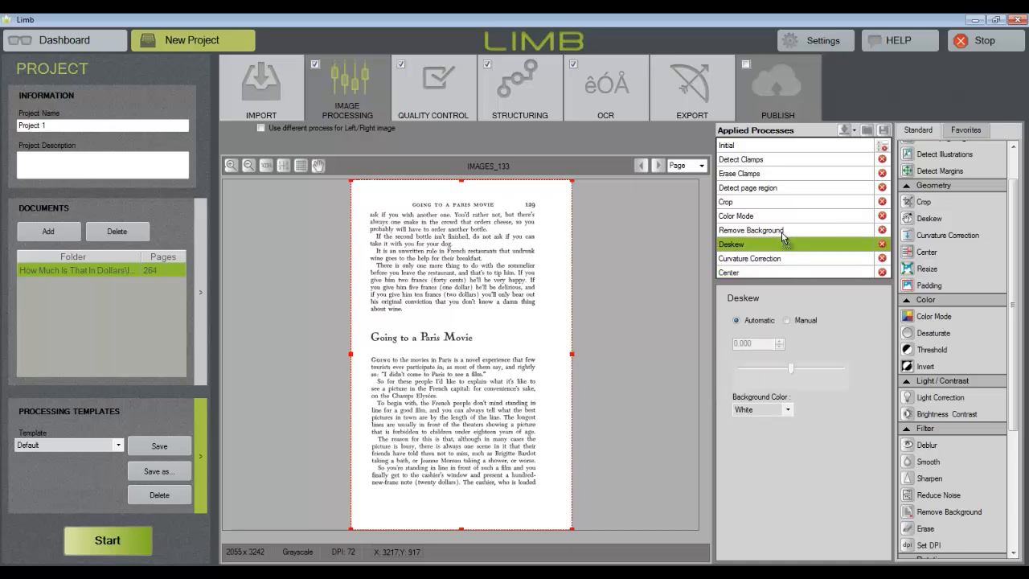
click(804, 273)
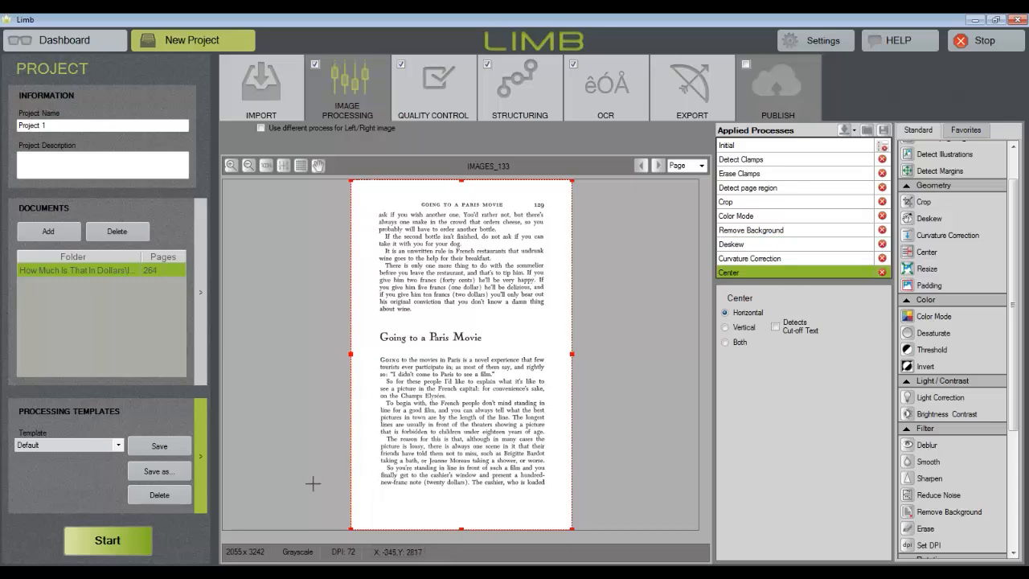
click(127, 543)
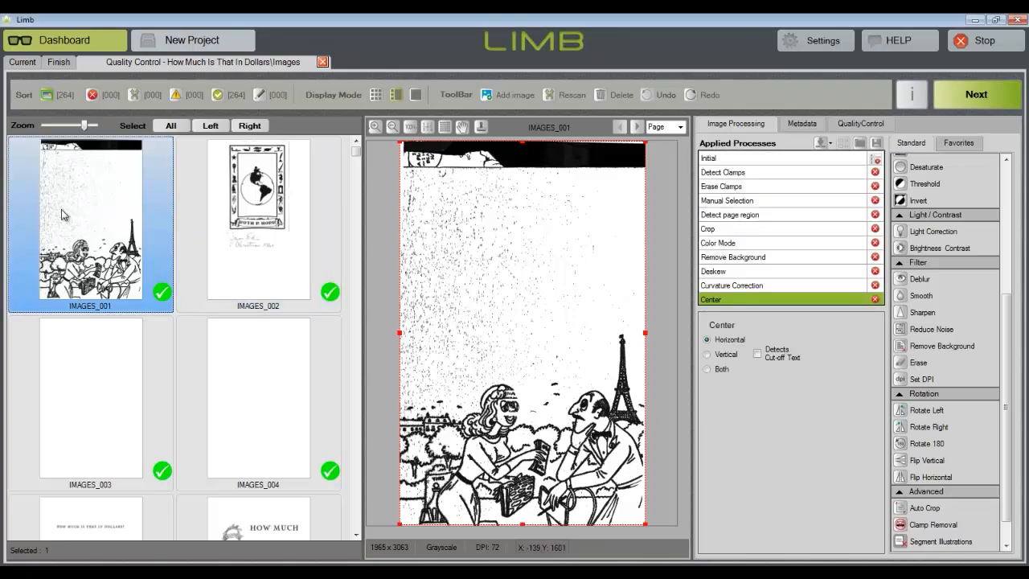
- Remove Detect page region from the cover image IMAGES_001 and move its manual selection down over the book cover
click(727, 259)
click(730, 159)
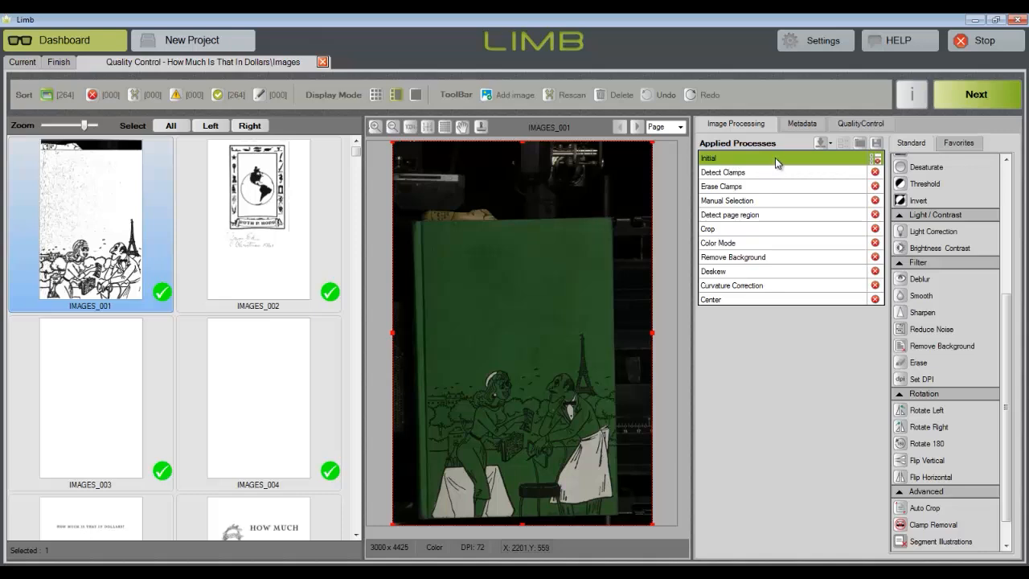
click(762, 230)
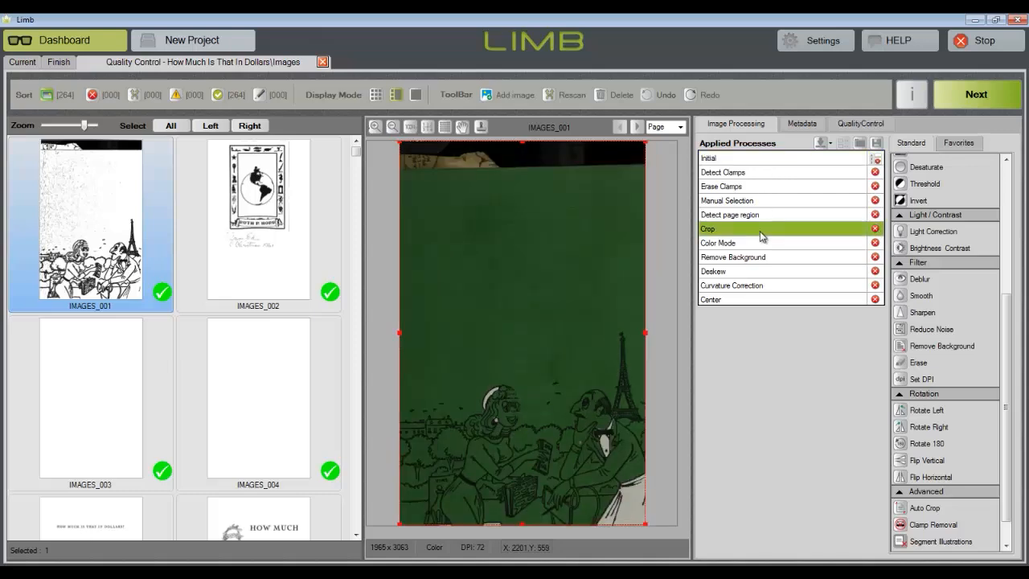
click(772, 201)
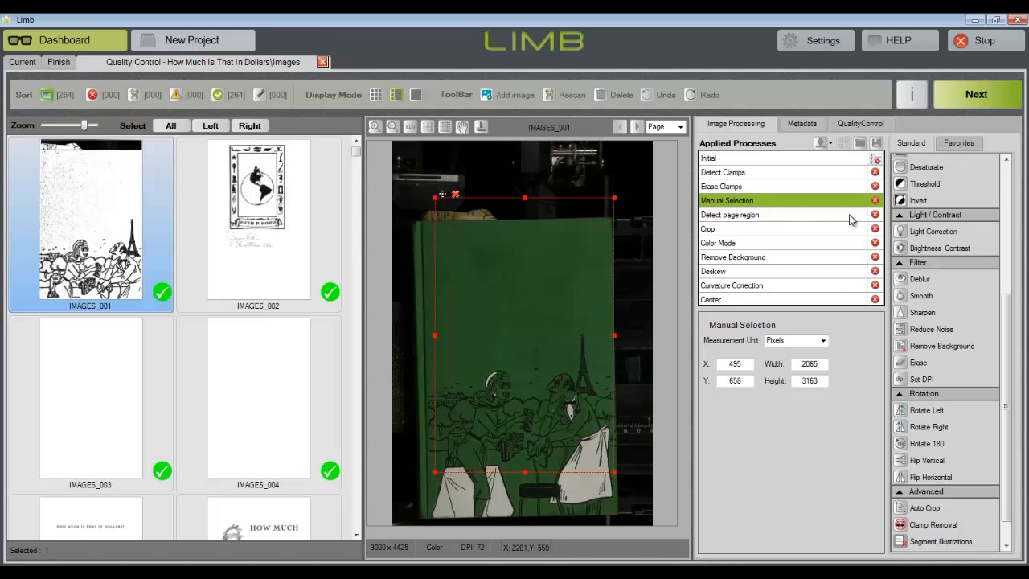
click(875, 215)
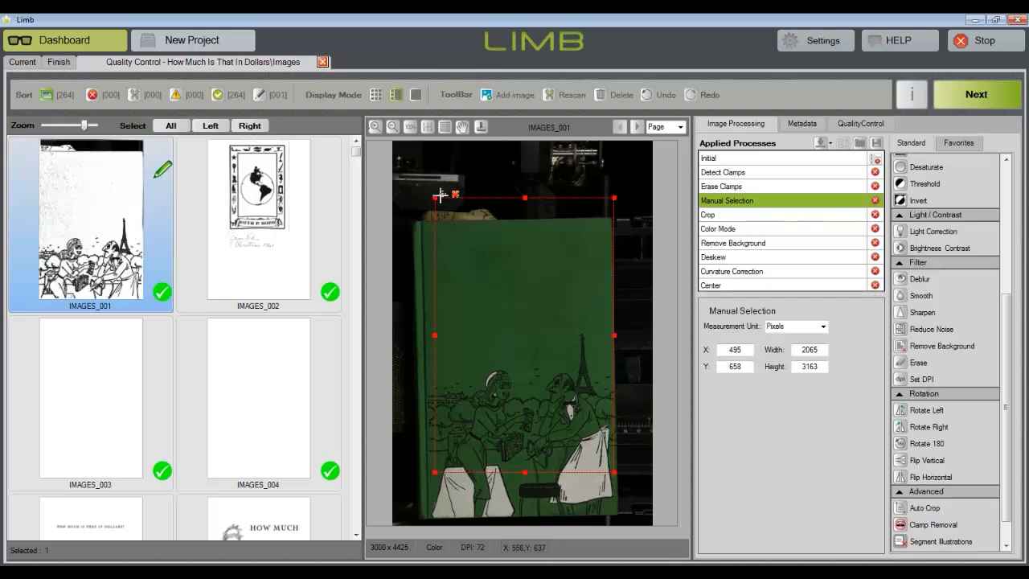
drag(442, 194, 439, 235)
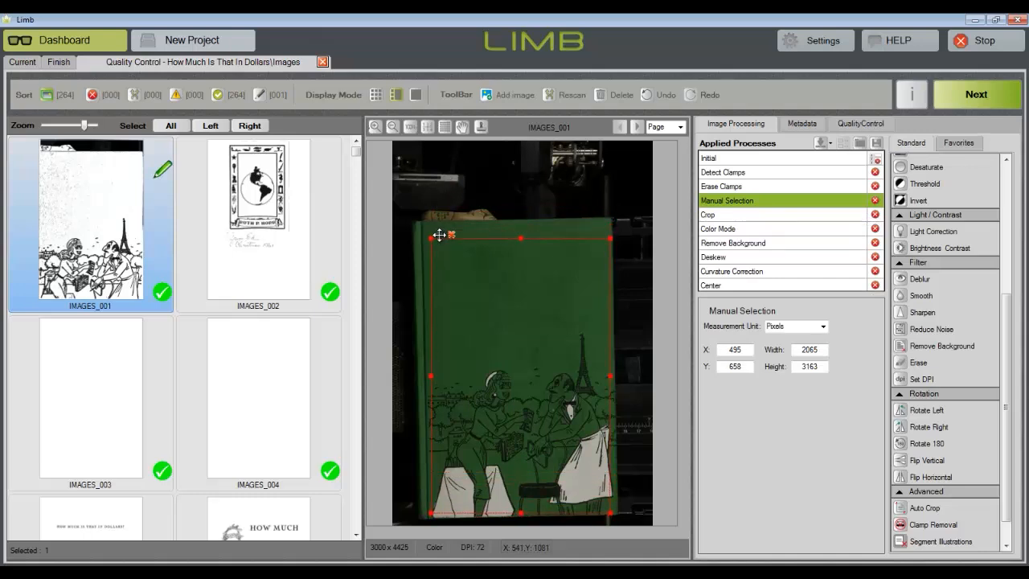
click(718, 215)
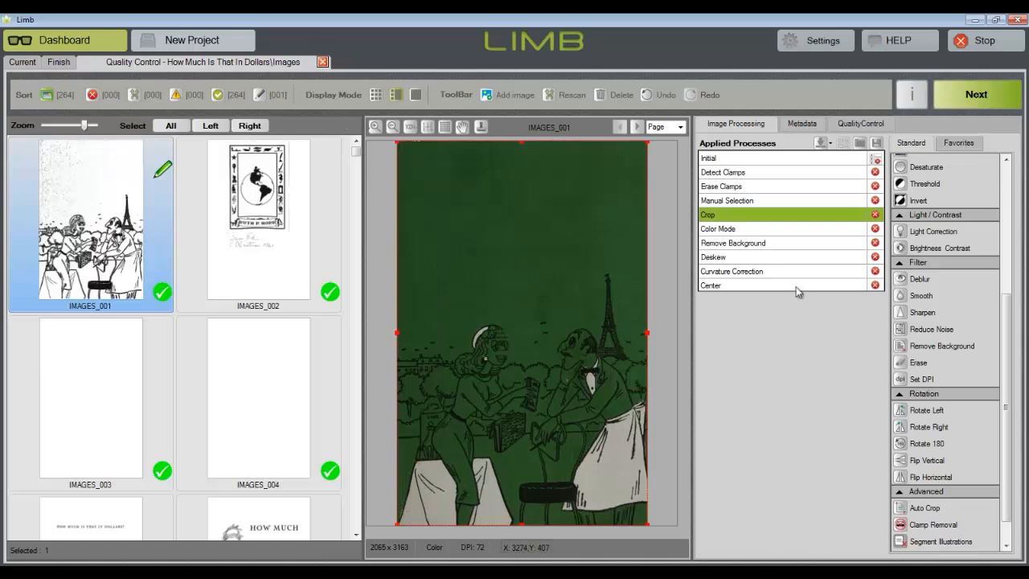
- Delete Color Mode, Remove Background, Deskew, Curvature Correction and Center from the cover's applied processes, keeping everything up to Crop
click(809, 233)
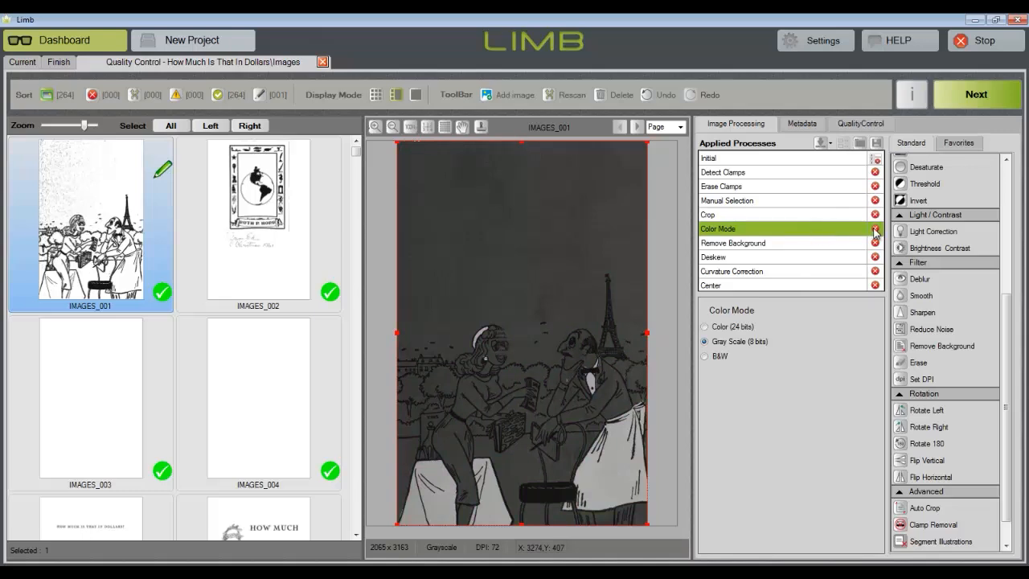
click(824, 216)
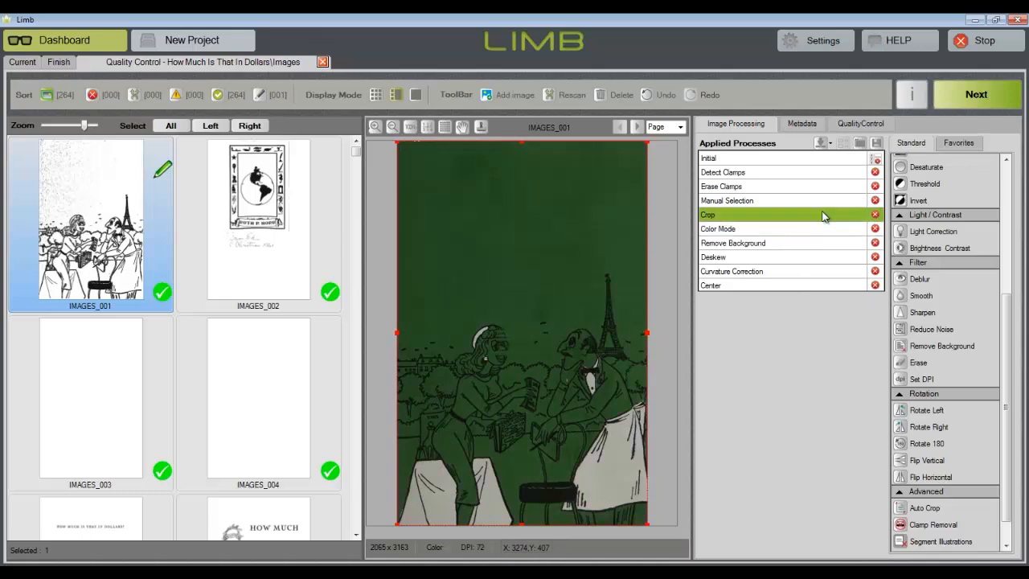
click(876, 228)
click(875, 229)
click(876, 228)
click(876, 228)
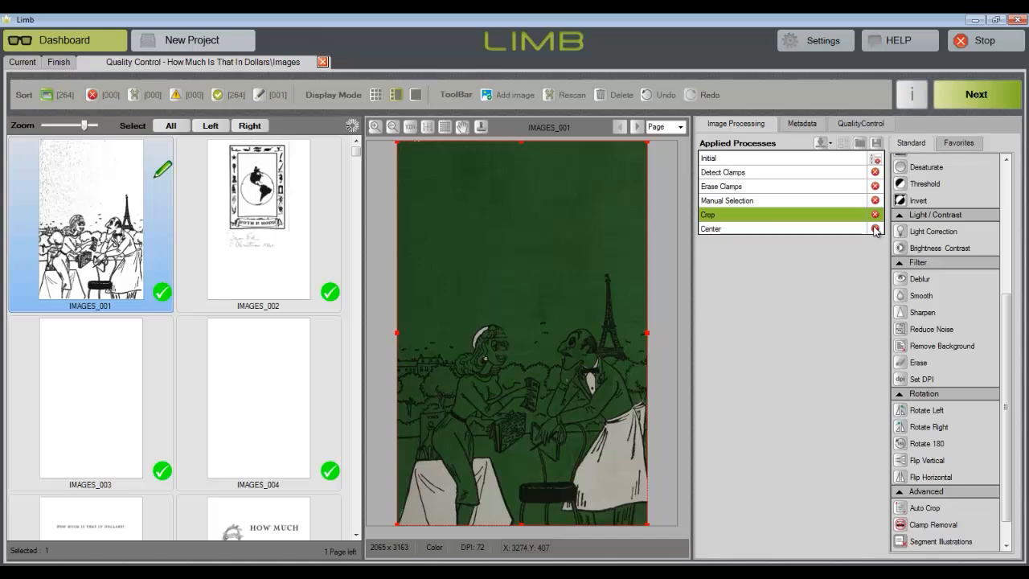
click(875, 228)
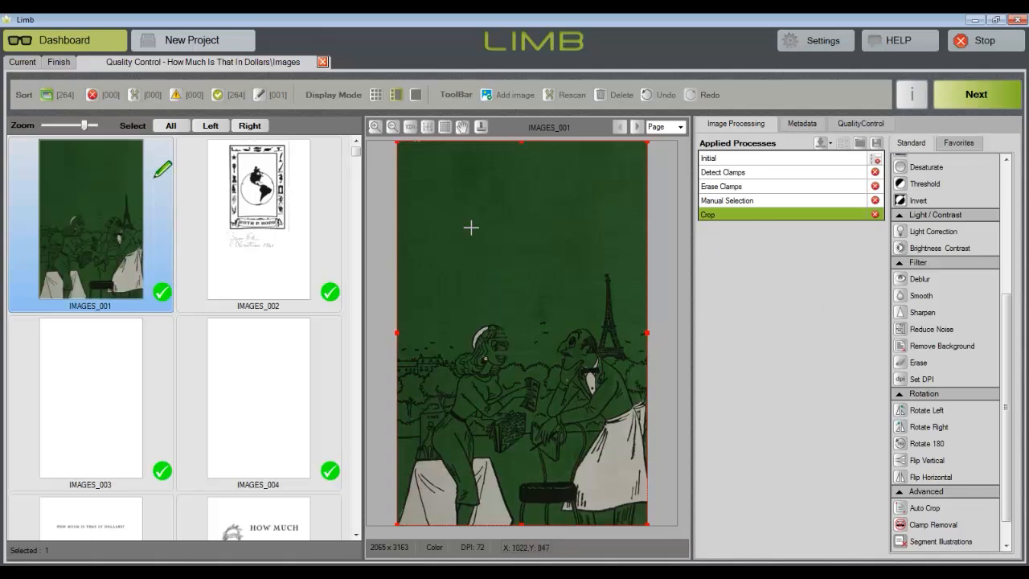
- Draw two manual selections over the text of IMAGES_079, the first about 318 by 559 pixels
click(340, 169)
drag(359, 155, 356, 265)
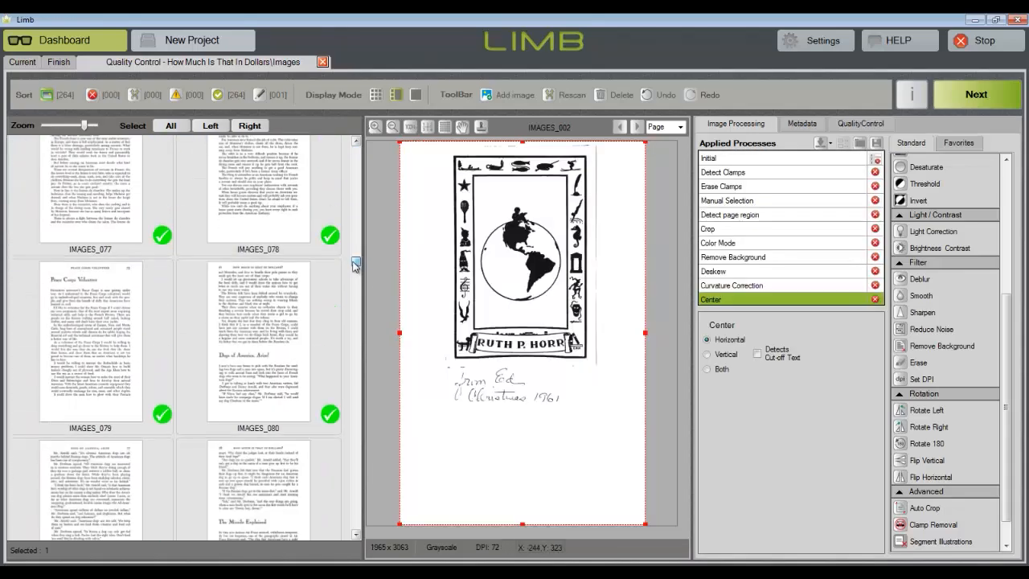
click(100, 307)
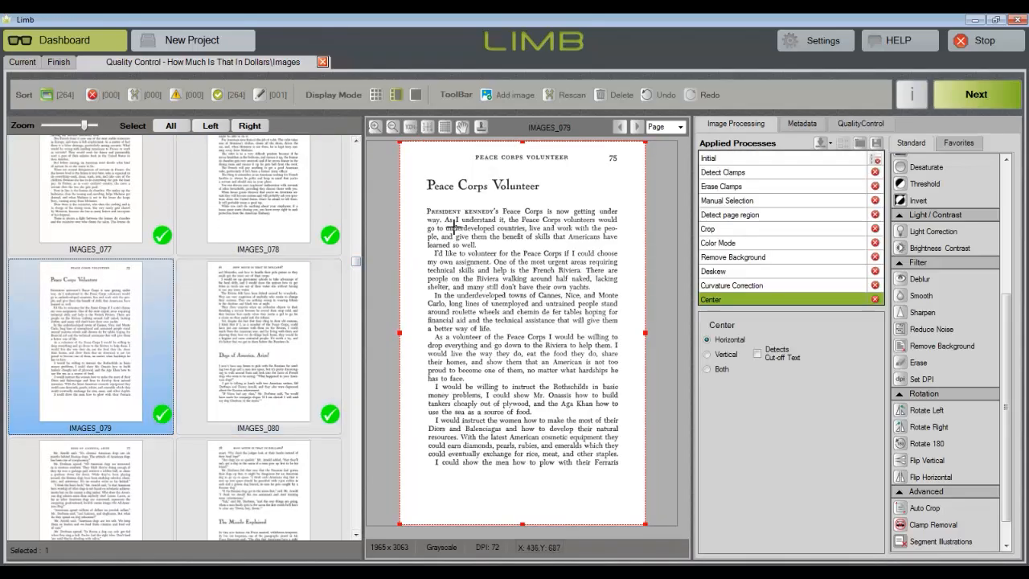
drag(455, 228, 495, 298)
drag(515, 355, 571, 438)
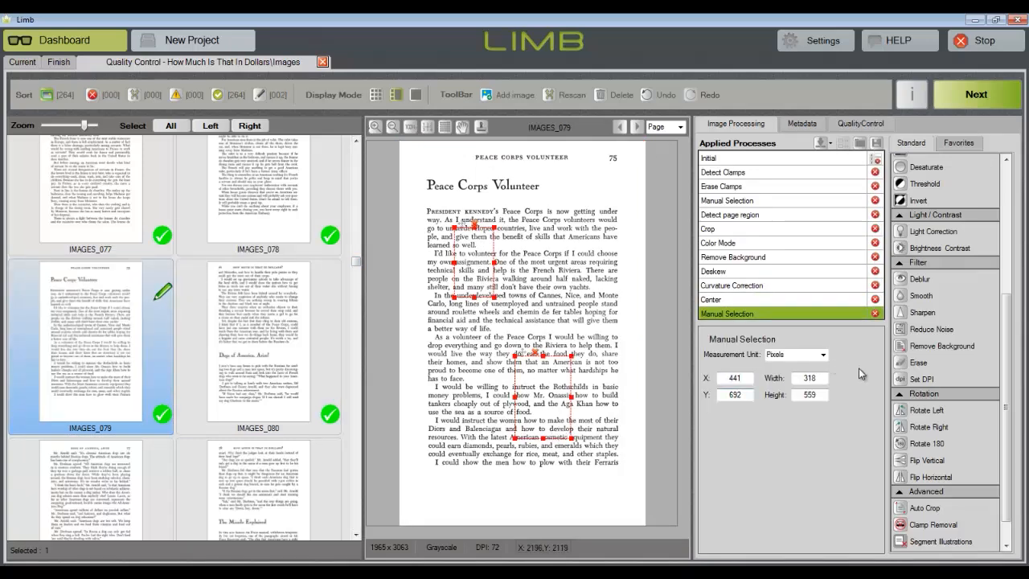
- Try erasing everything outside the two selections on IMAGES_079, undo it, and remove the last Manual Selection process
click(908, 363)
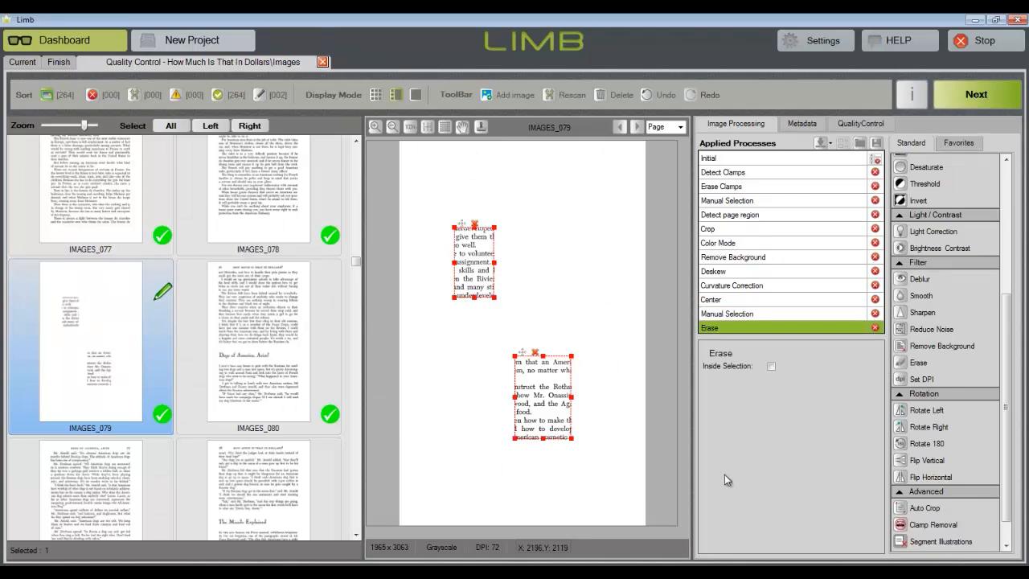
click(648, 98)
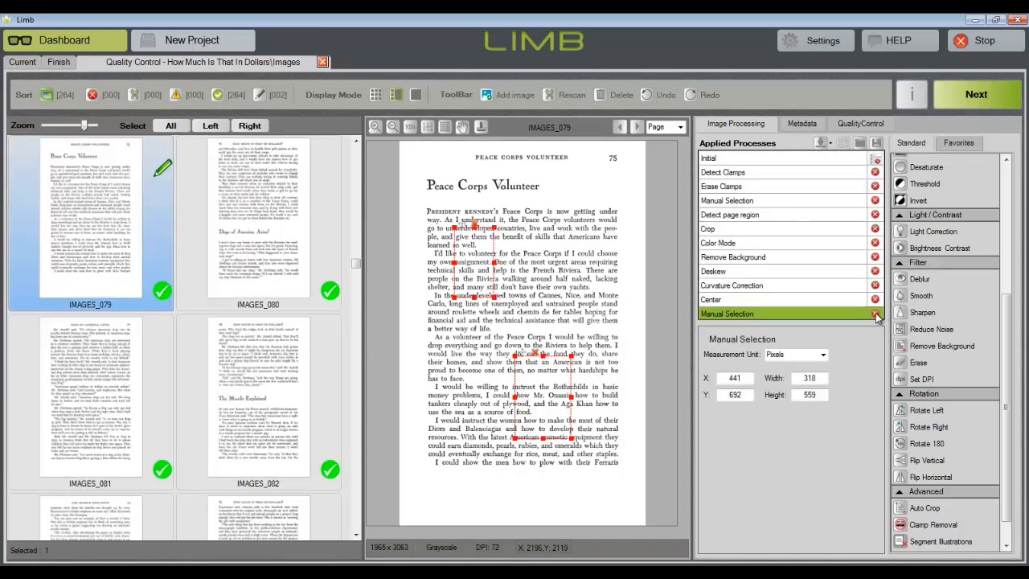
click(876, 314)
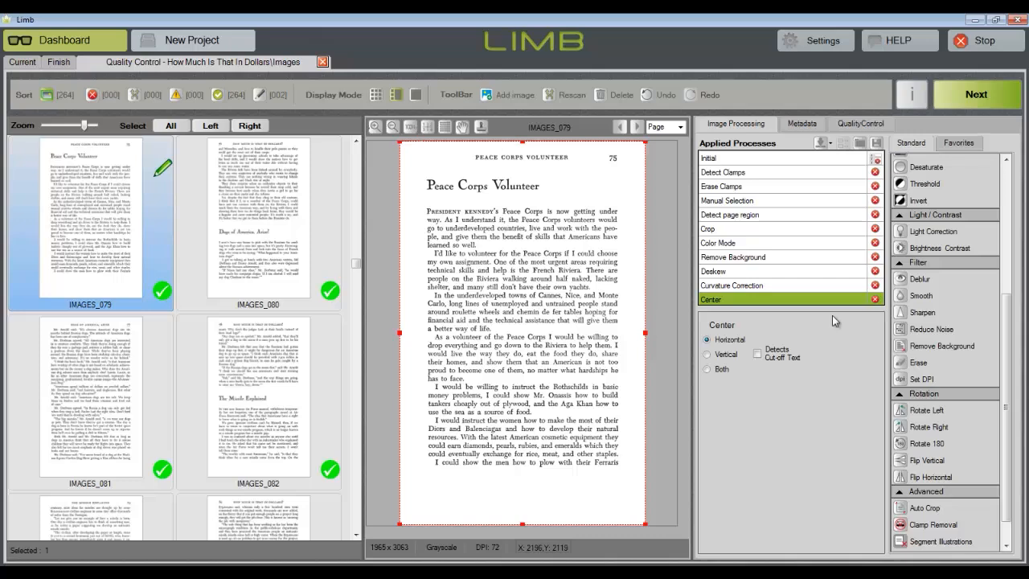
- Select IMAGES_081, the page below IMAGES_082, and IMAGES_079 together, and delete Color Mode from their applied processes
click(121, 386)
ctrl+click(274, 517)
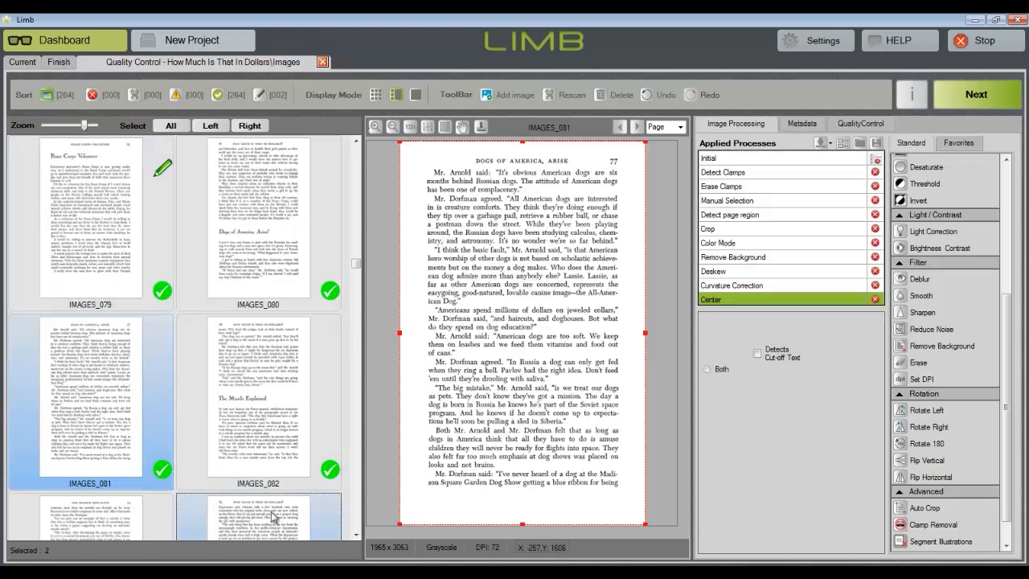
ctrl+click(143, 251)
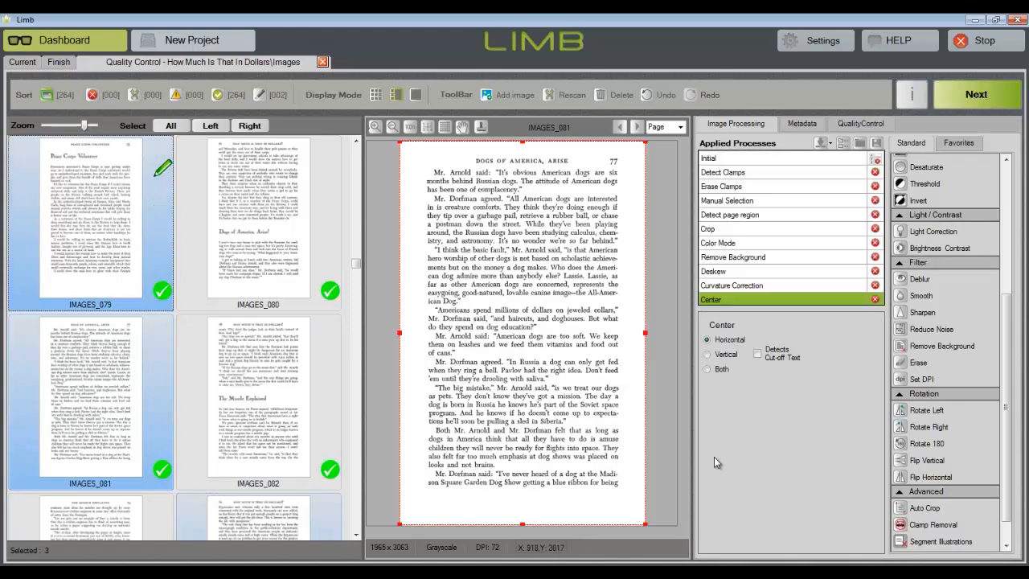
click(798, 245)
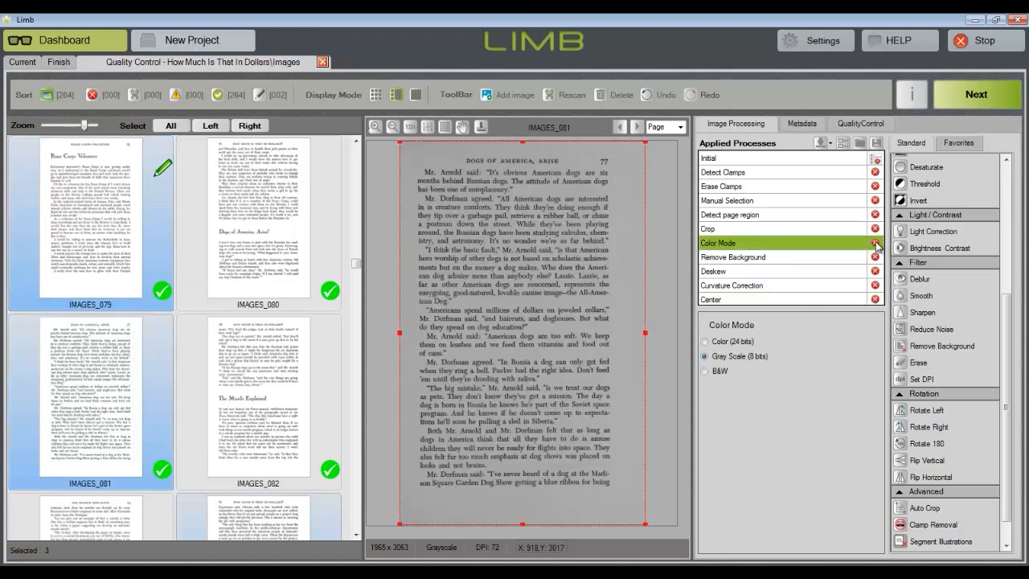
click(876, 243)
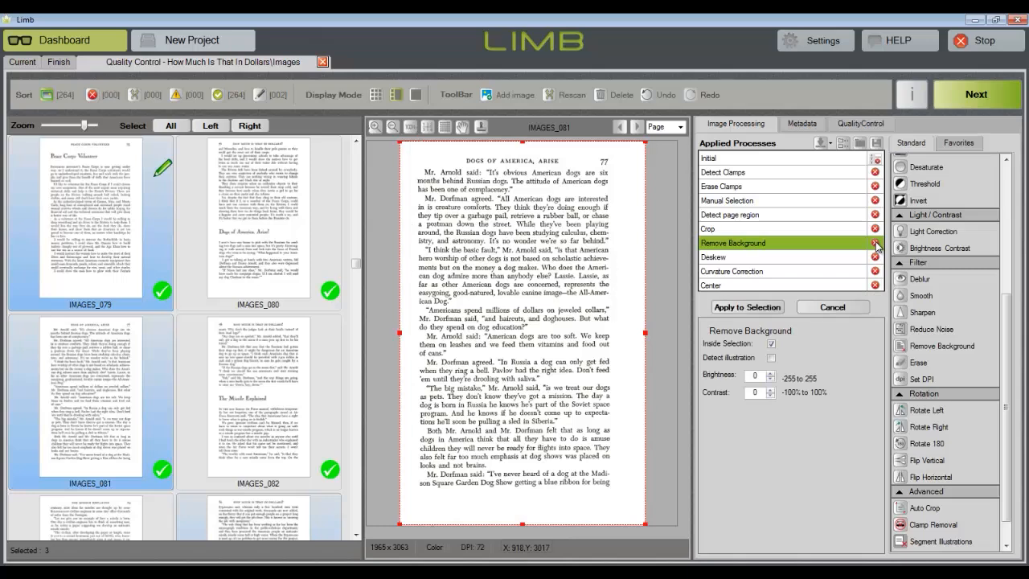
- Insert an automatic Threshold right after Crop and apply the changed processes to all selected pages
click(830, 230)
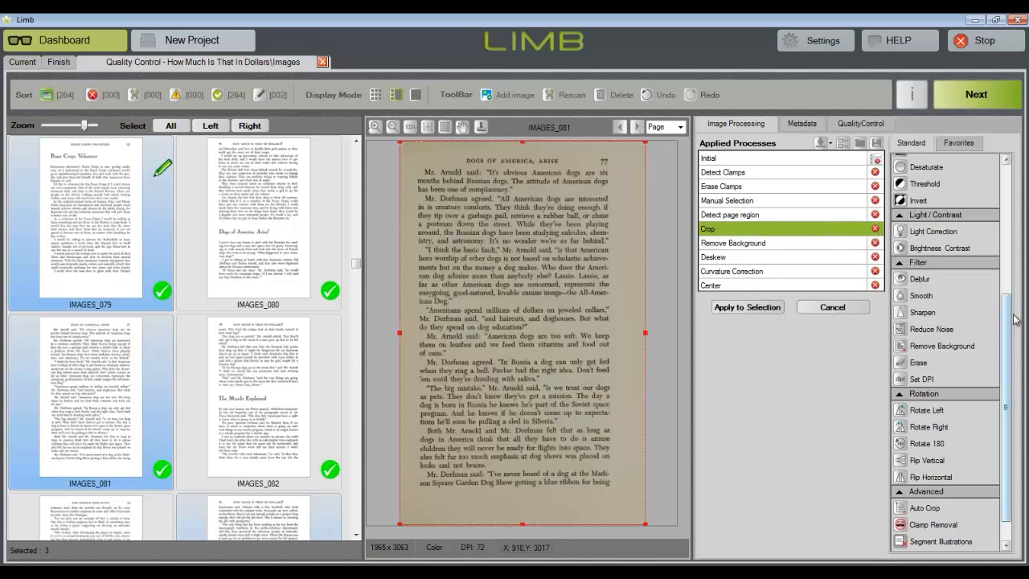
scroll(904, 229, up, 1)
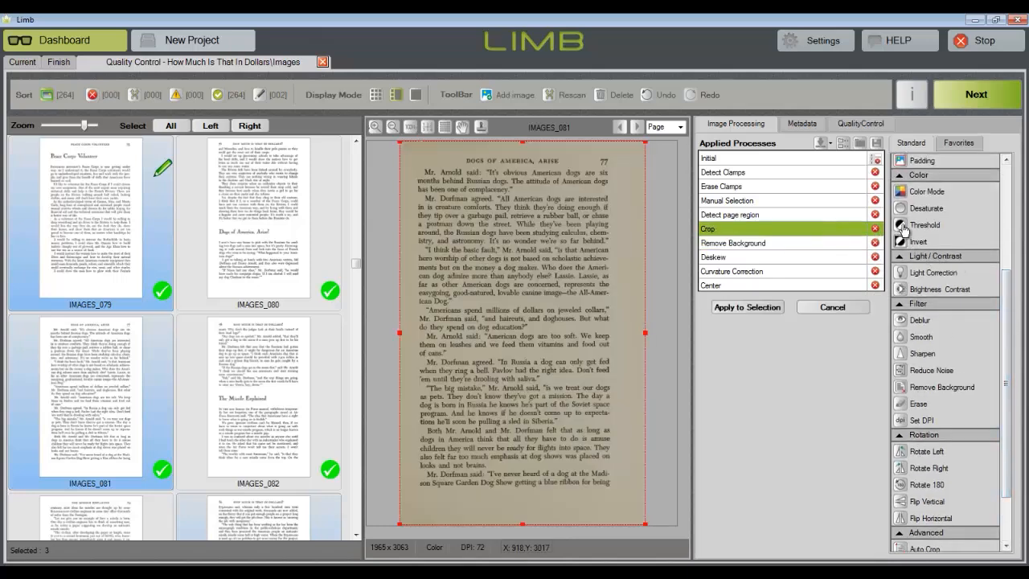
double_click(903, 227)
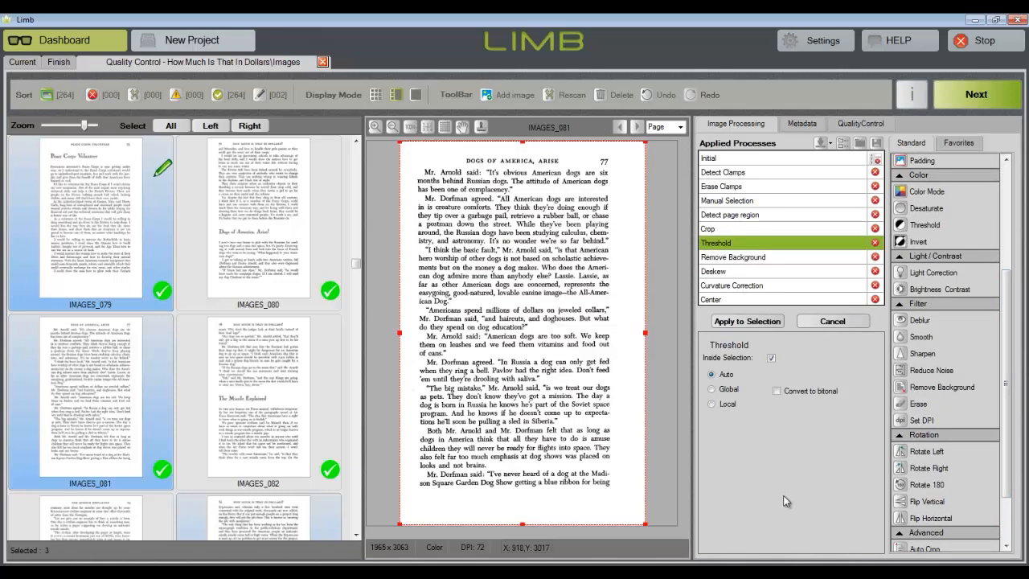
click(757, 324)
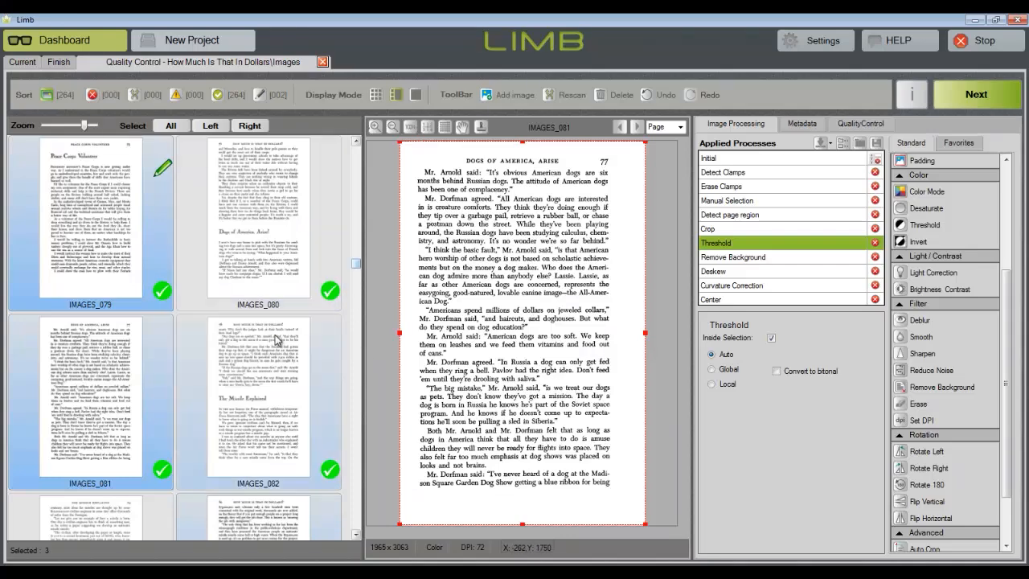
- Add Clean up Margins after Center on IMAGES_082 and inspect its Detect Margins and Erase processes
click(256, 355)
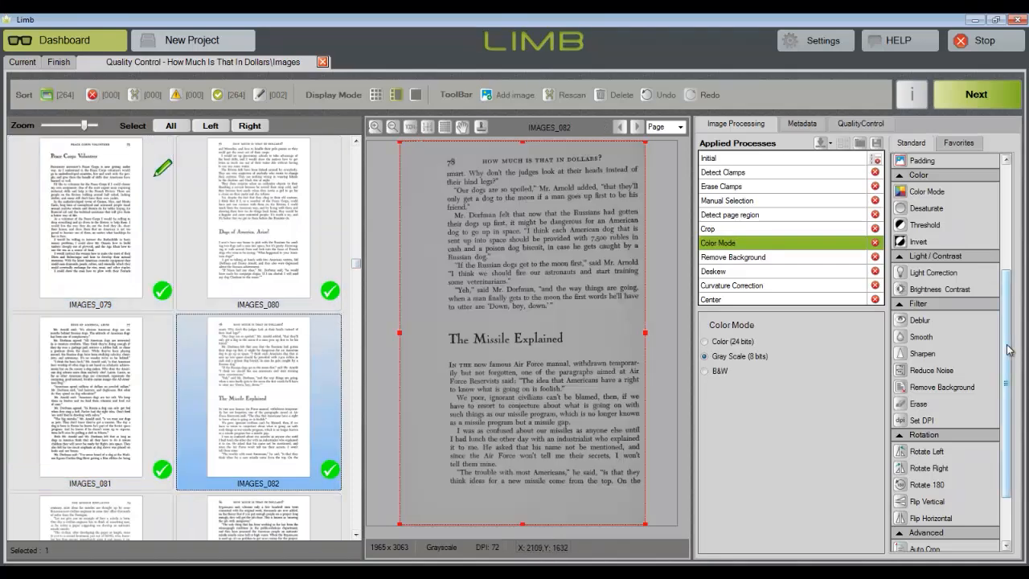
drag(1008, 343, 997, 466)
click(780, 300)
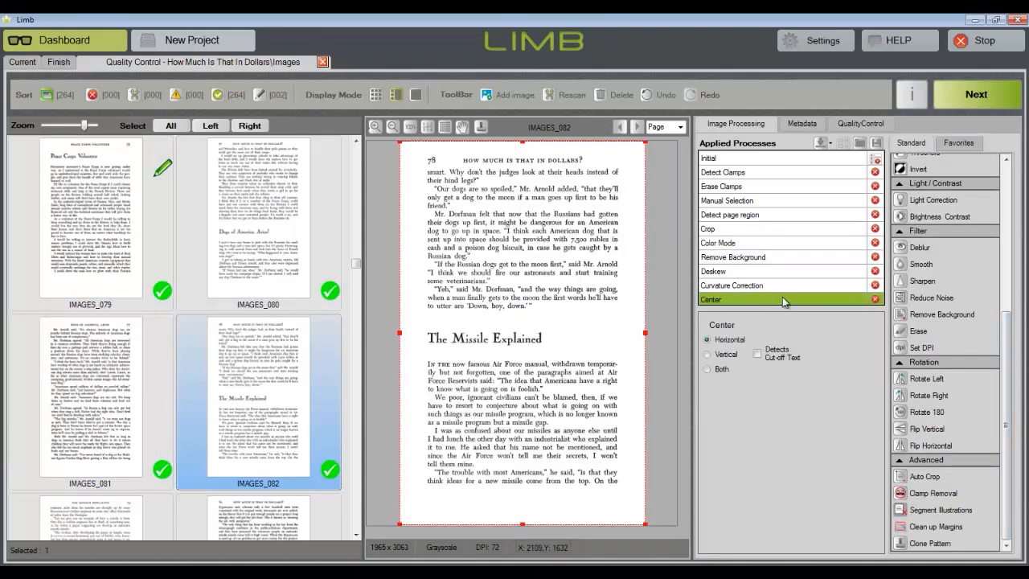
click(901, 528)
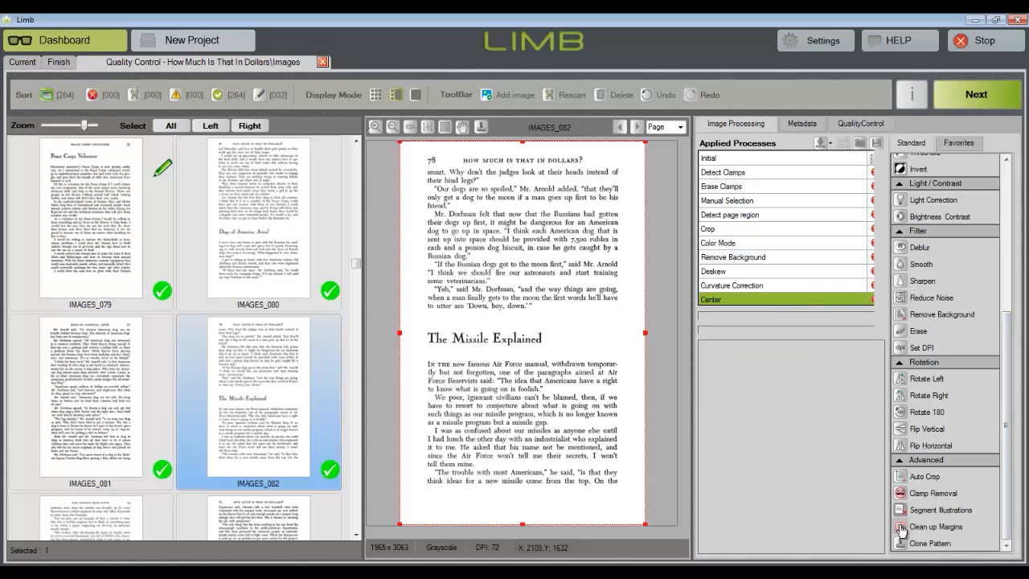
click(786, 313)
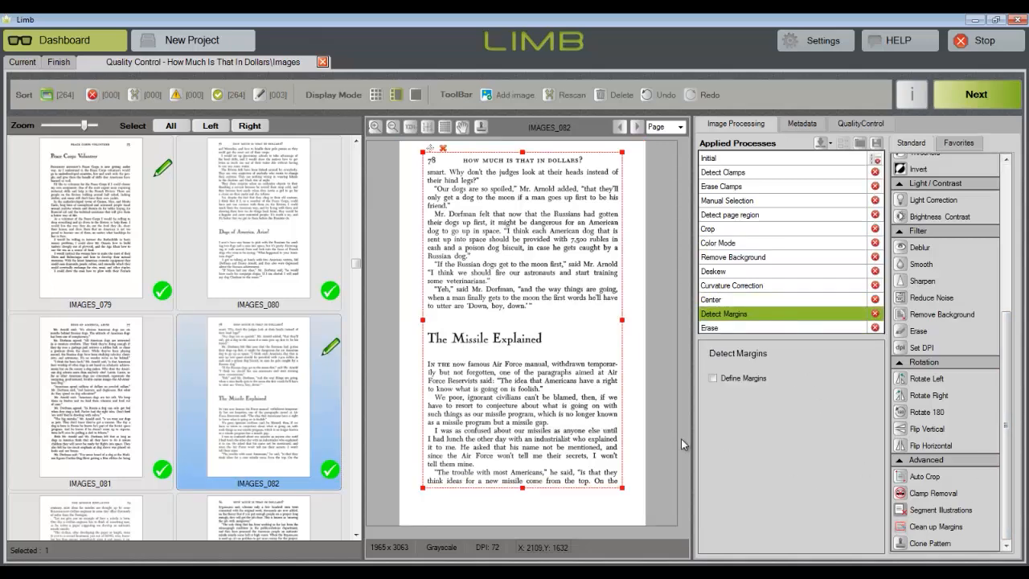
click(727, 330)
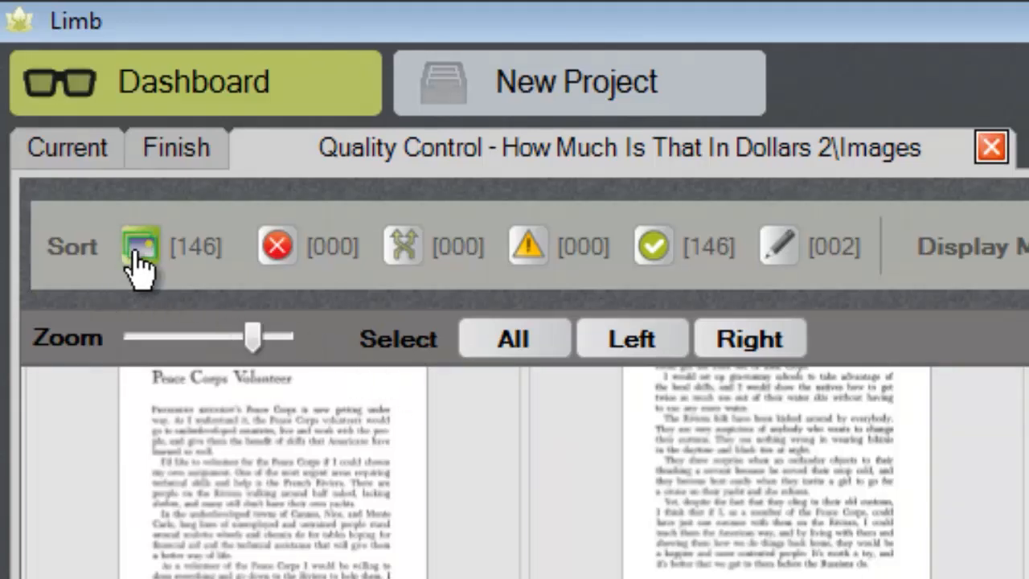
click(137, 256)
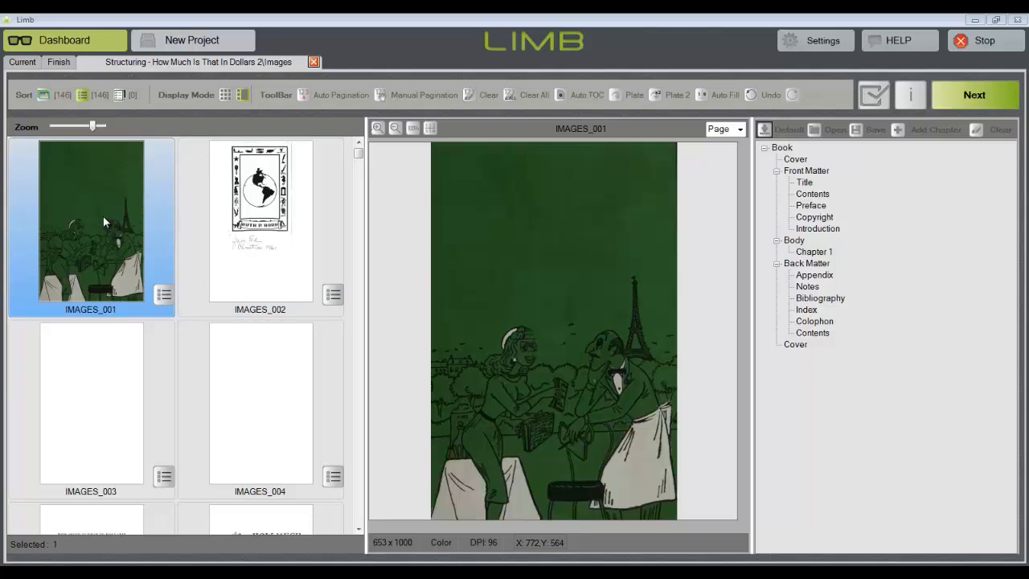
- Assign IMAGES_001 to the front Cover and IMAGES_005 to the Title section of the book structure
drag(101, 215, 801, 161)
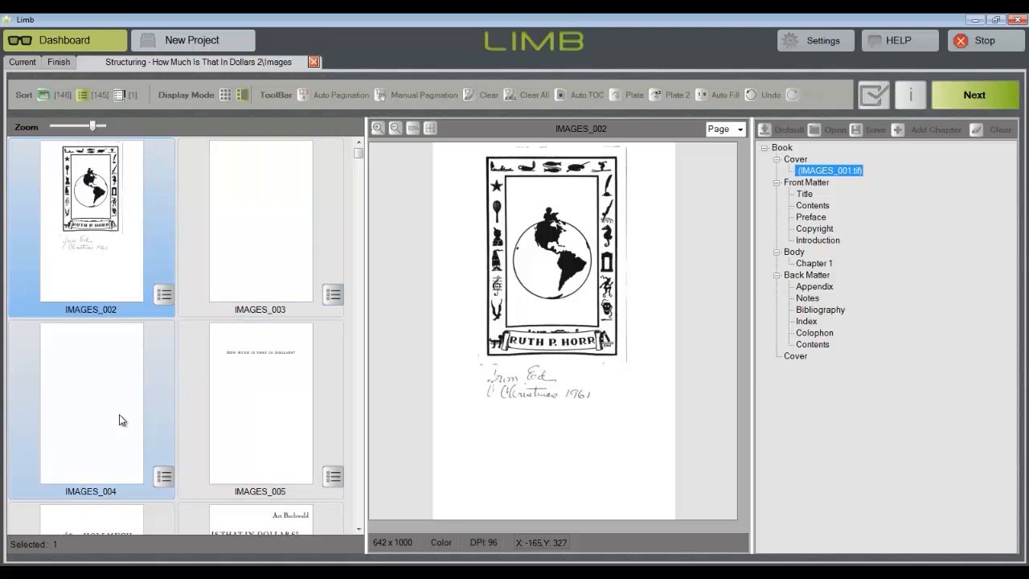
click(261, 410)
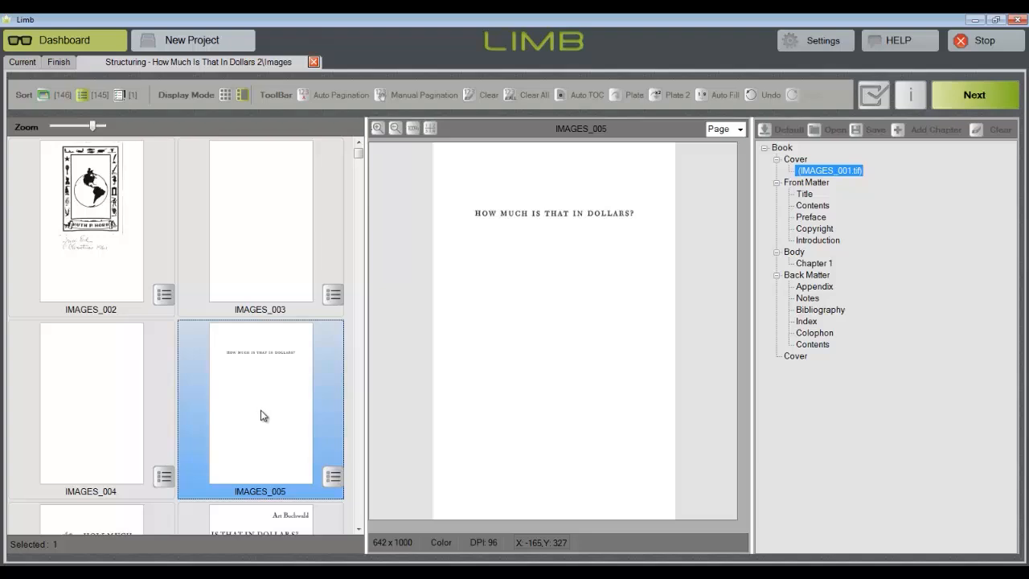
drag(262, 414, 812, 205)
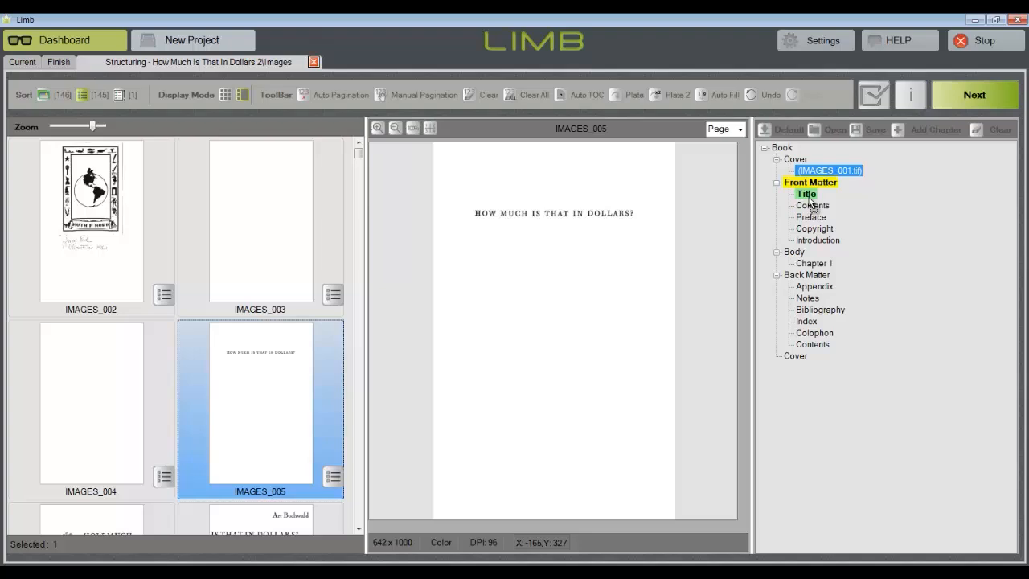
drag(812, 205, 809, 197)
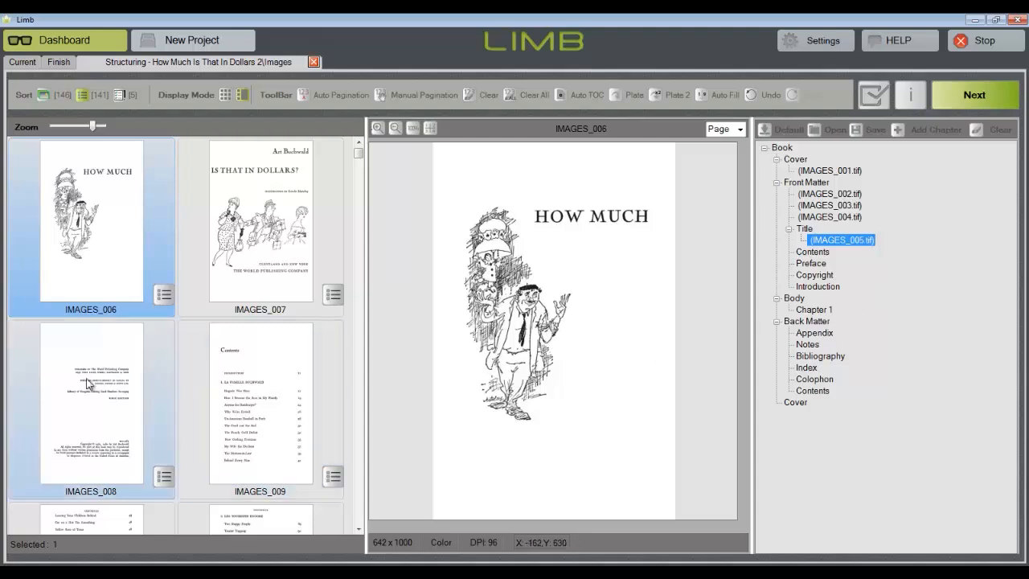
- Assign IMAGES_008 through IMAGES_014 to the front matter's Contents section and move IMAGES_008 from there to Copyright
drag(94, 381, 812, 251)
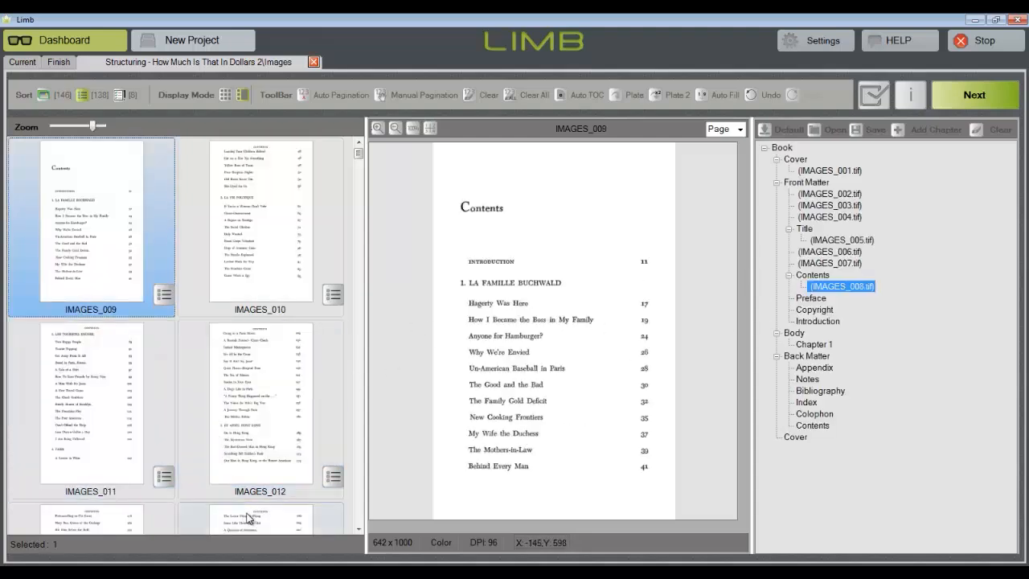
shift+click(248, 519)
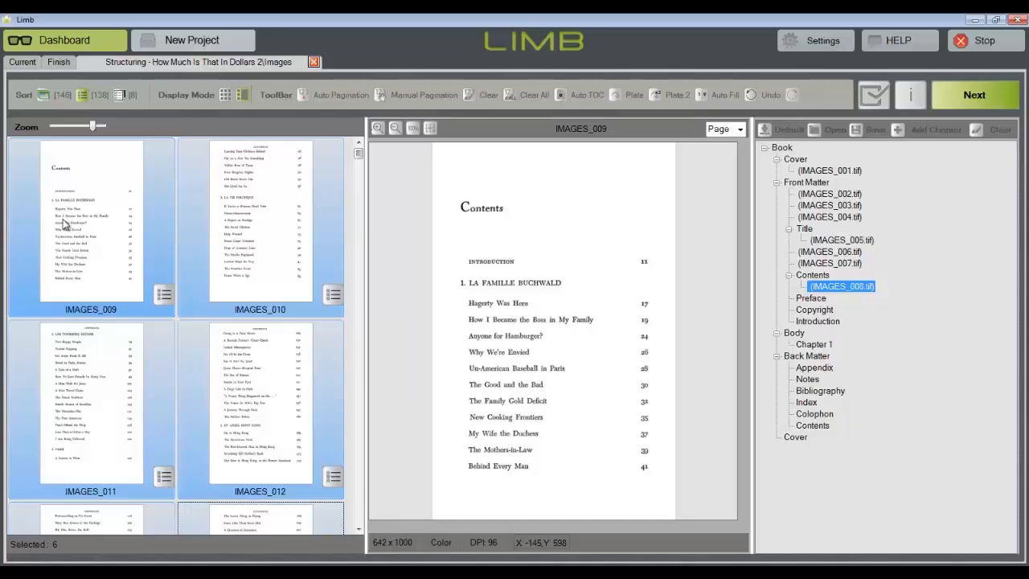
drag(64, 224, 816, 275)
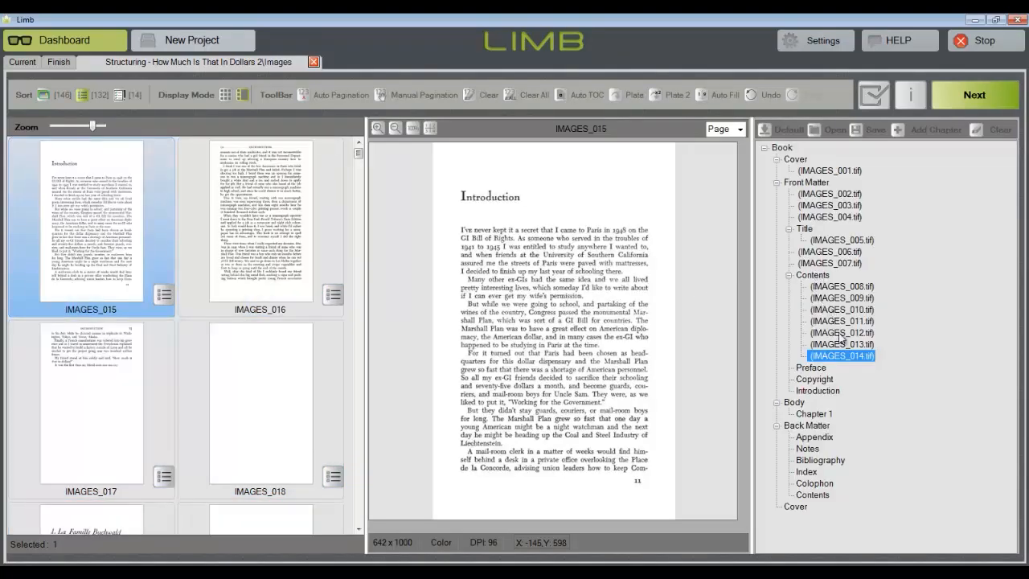
click(841, 287)
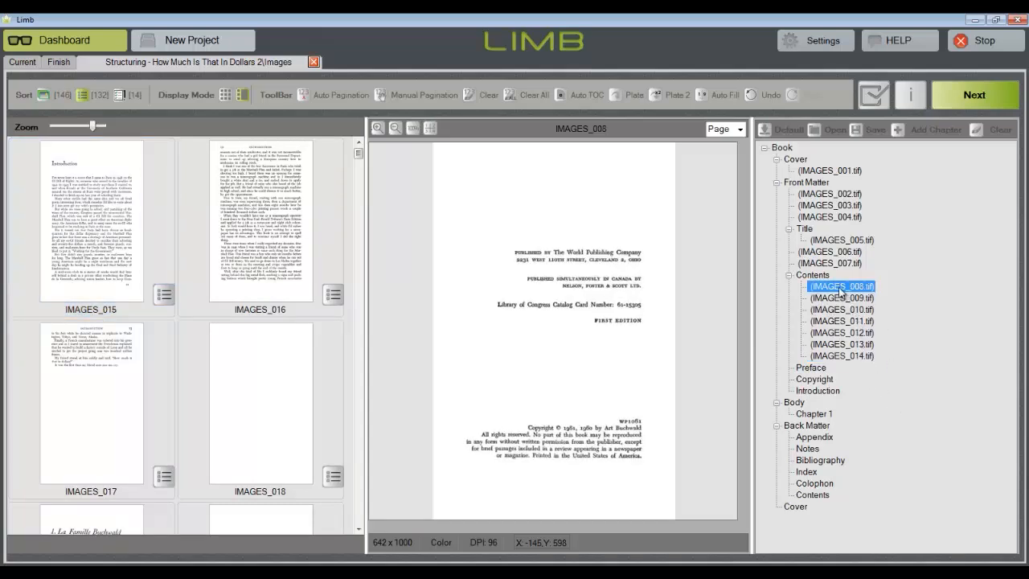
drag(839, 287, 819, 385)
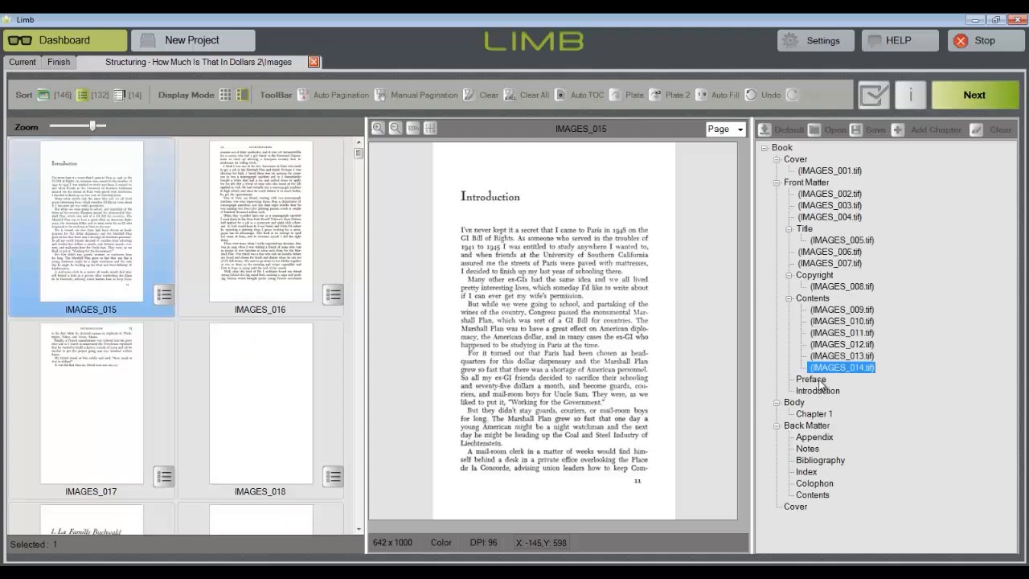
- Assign IMAGES_015 through IMAGES_018 to the Introduction section of the front matter
shift+click(247, 382)
drag(93, 222, 816, 393)
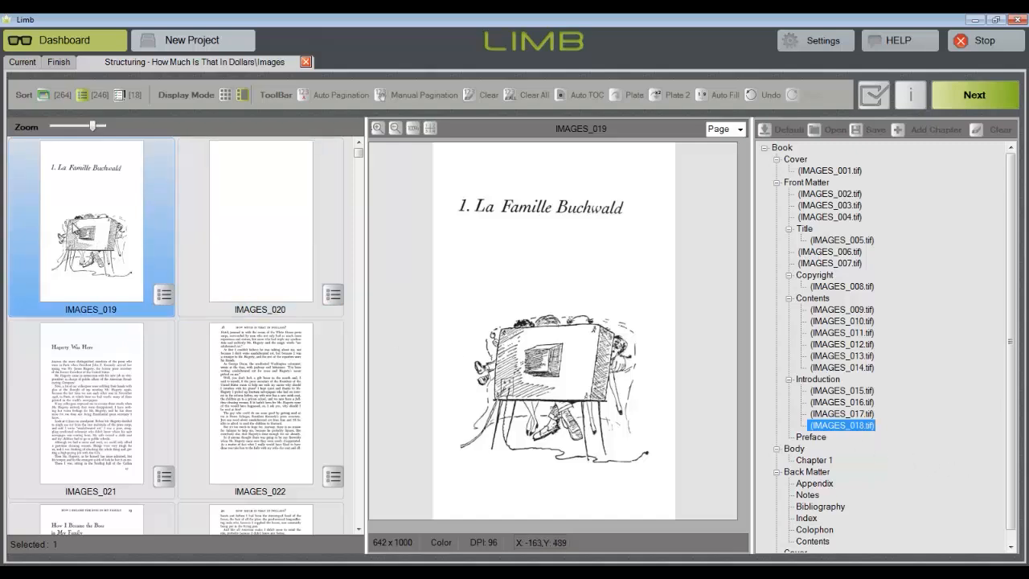
drag(73, 222, 817, 464)
- Run Auto Pagination with rectangles drawn around the page numbers 19 on IMAGES_023 and 20 on IMAGES_024
click(302, 96)
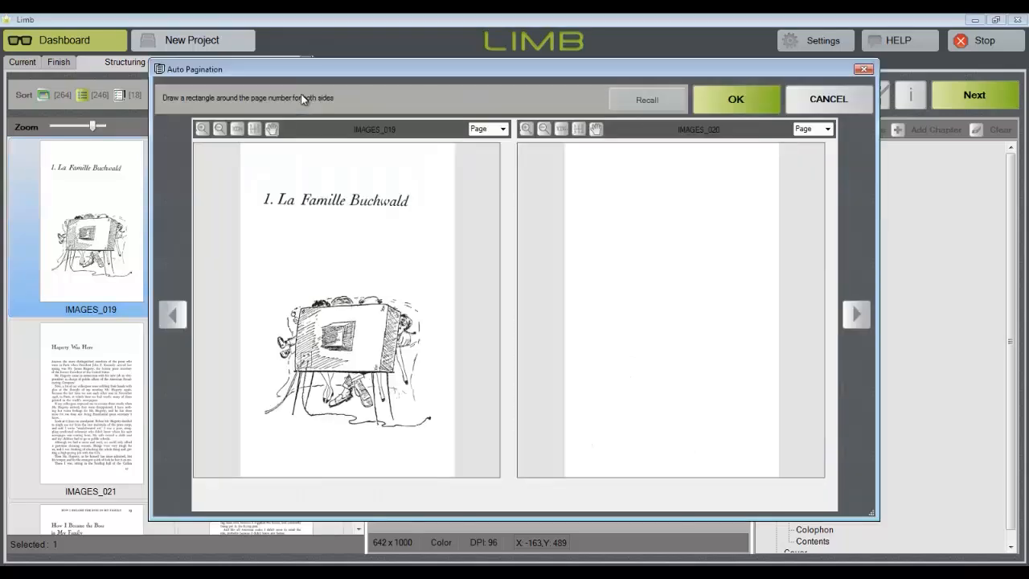
click(856, 317)
click(855, 317)
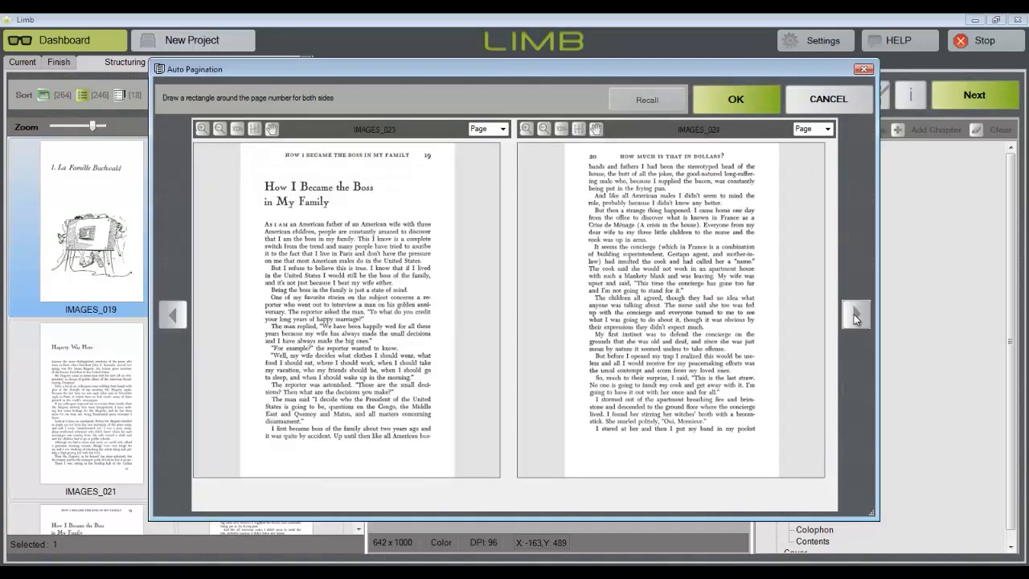
drag(411, 146, 441, 166)
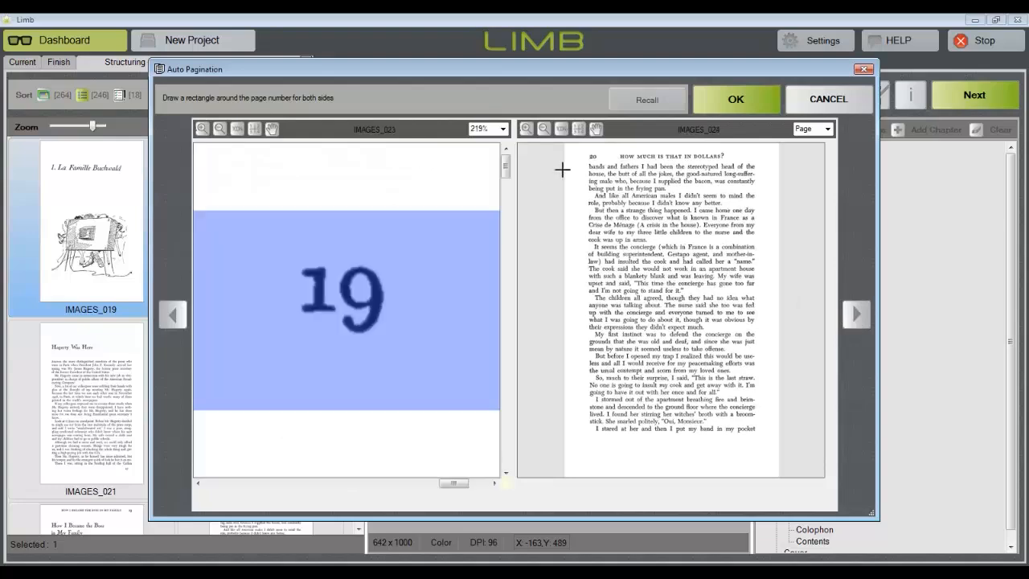
drag(578, 147, 610, 175)
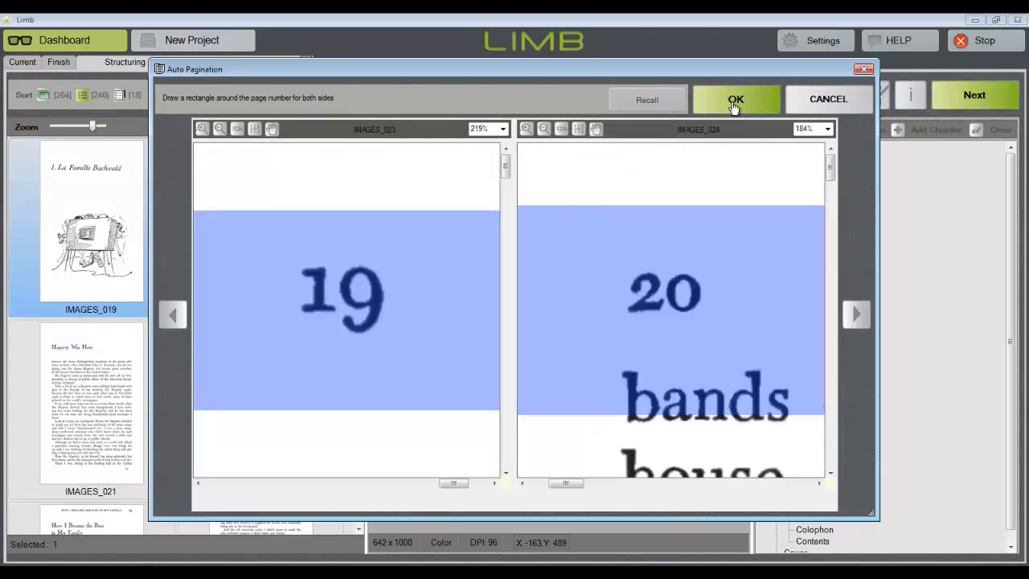
click(734, 106)
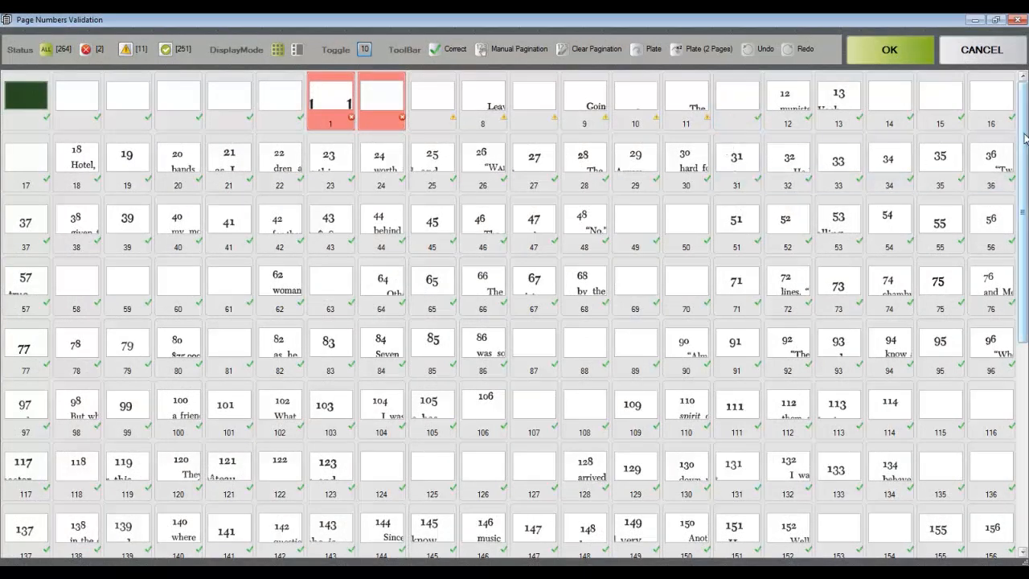
- Review the detected page numbers and set the blank page directly before page 12 to page number 11
drag(1025, 144, 1005, 353)
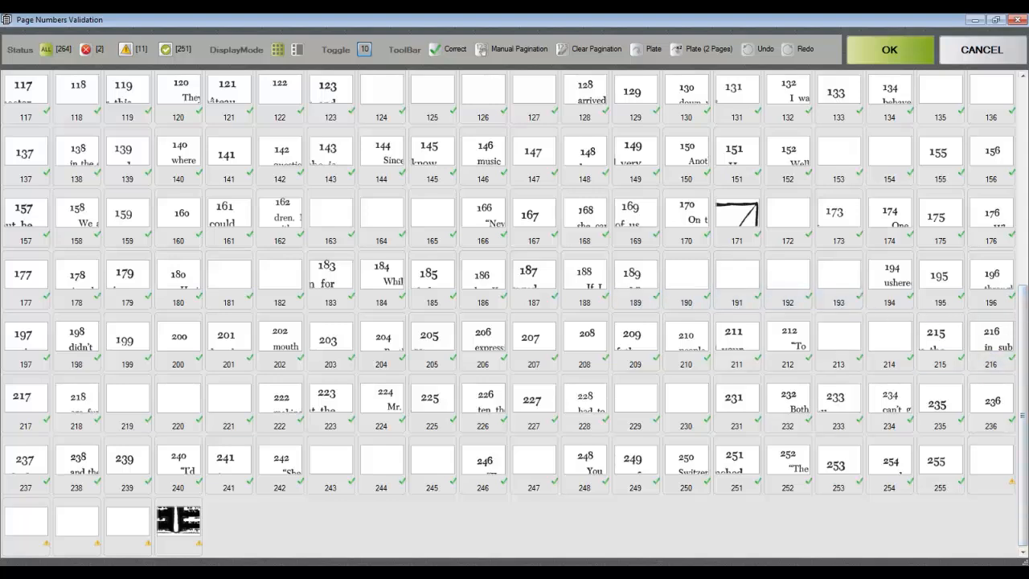
drag(1023, 347, 1025, 82)
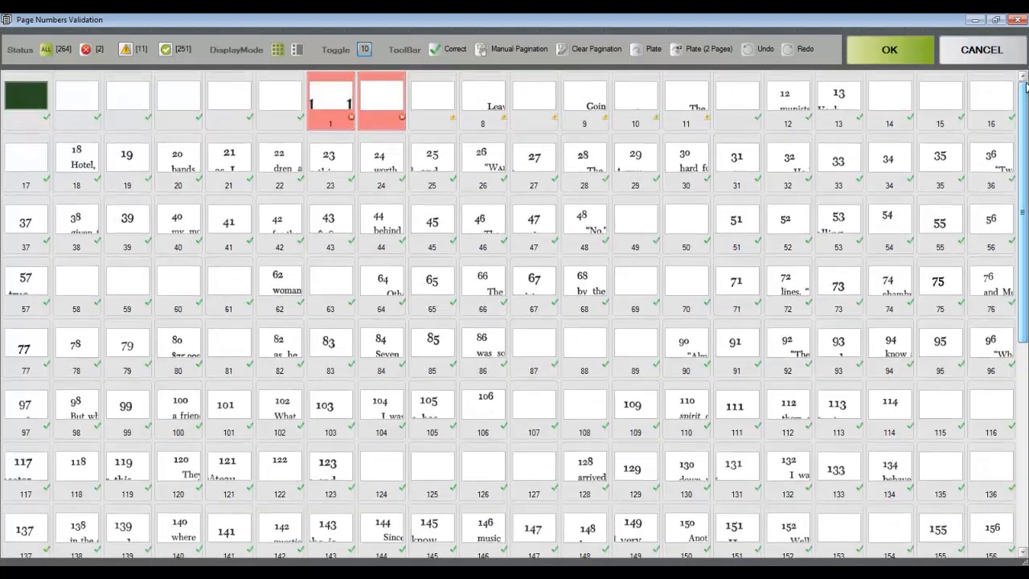
click(739, 122)
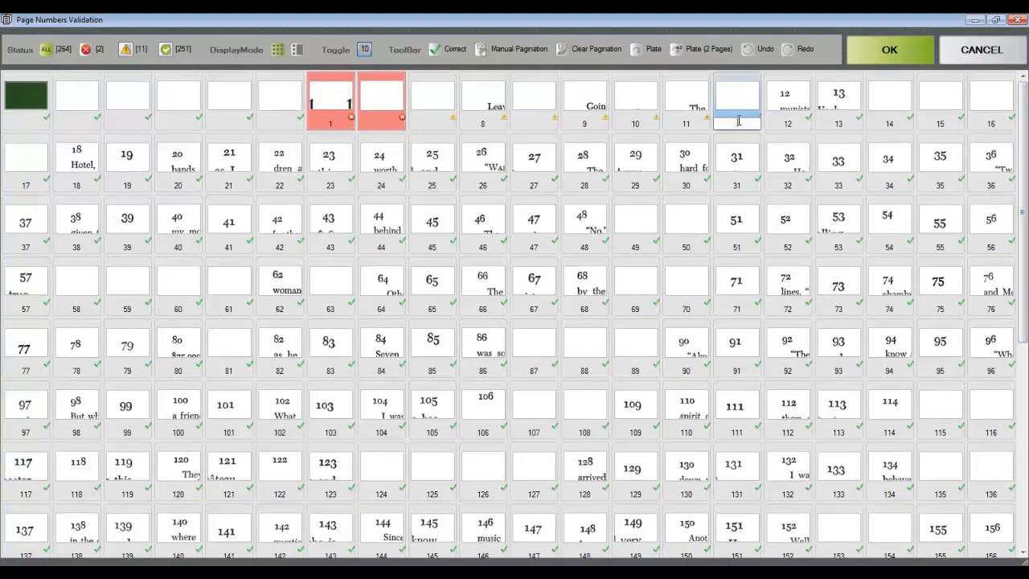
text(11)
key(Return)
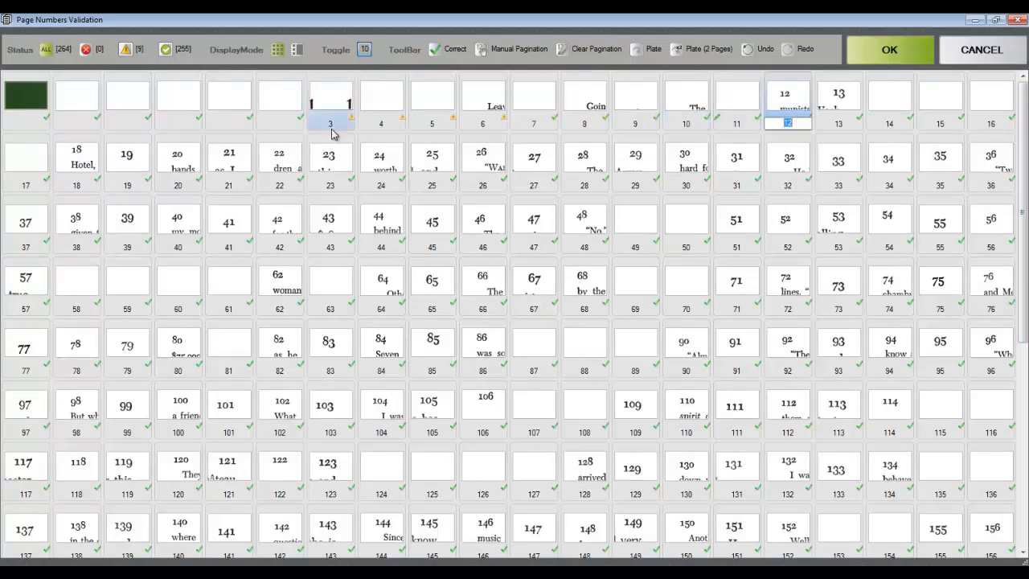
- Highlight the pages with warning status, correct status and all statuses, and accept the page numbering
click(126, 55)
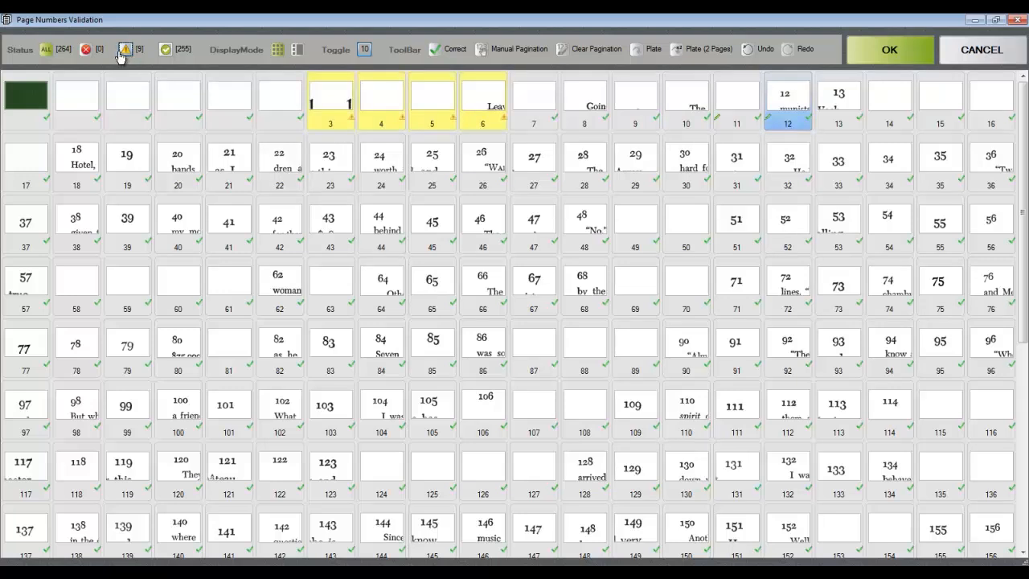
click(165, 52)
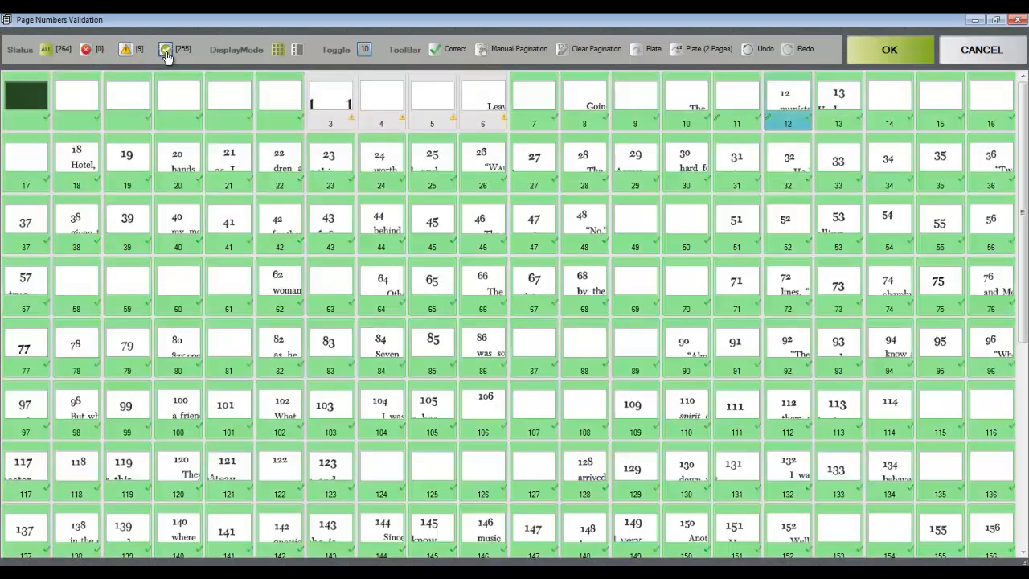
click(46, 52)
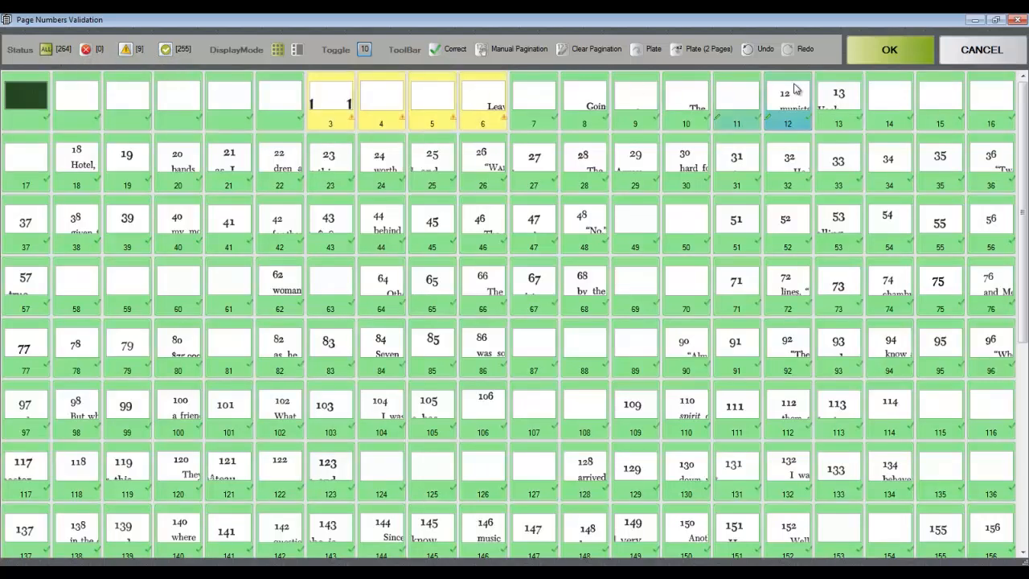
click(901, 58)
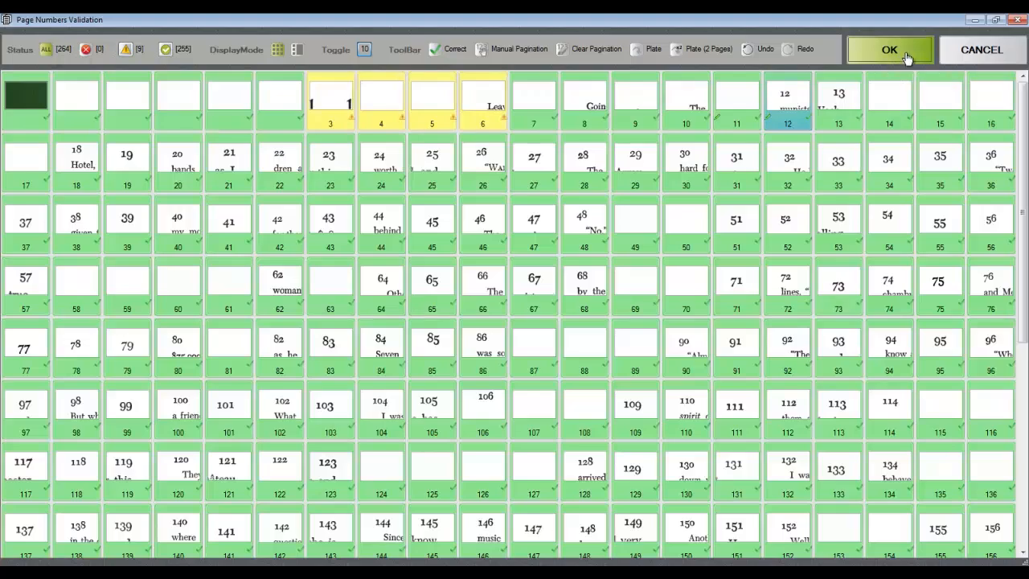
- Check the Contents pages in the book structure and run Auto TOC on IMAGES_009
click(829, 321)
click(828, 332)
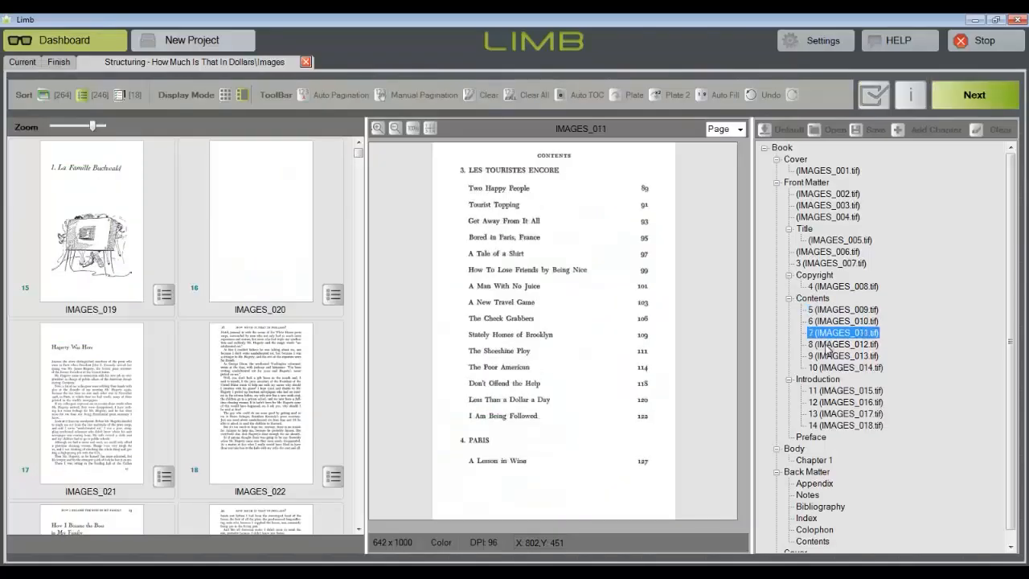
click(826, 344)
click(825, 356)
click(826, 367)
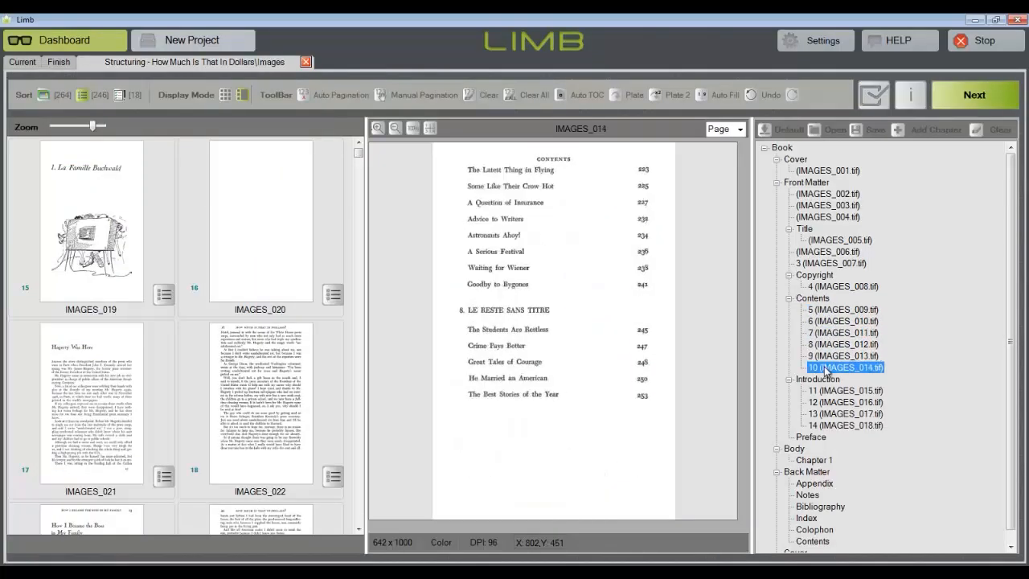
shift+click(829, 312)
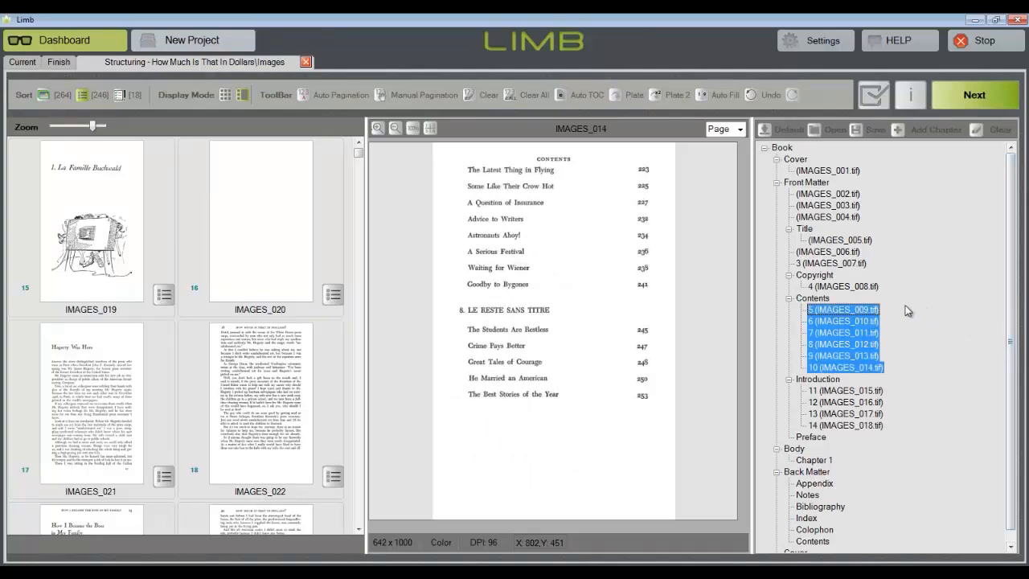
click(840, 309)
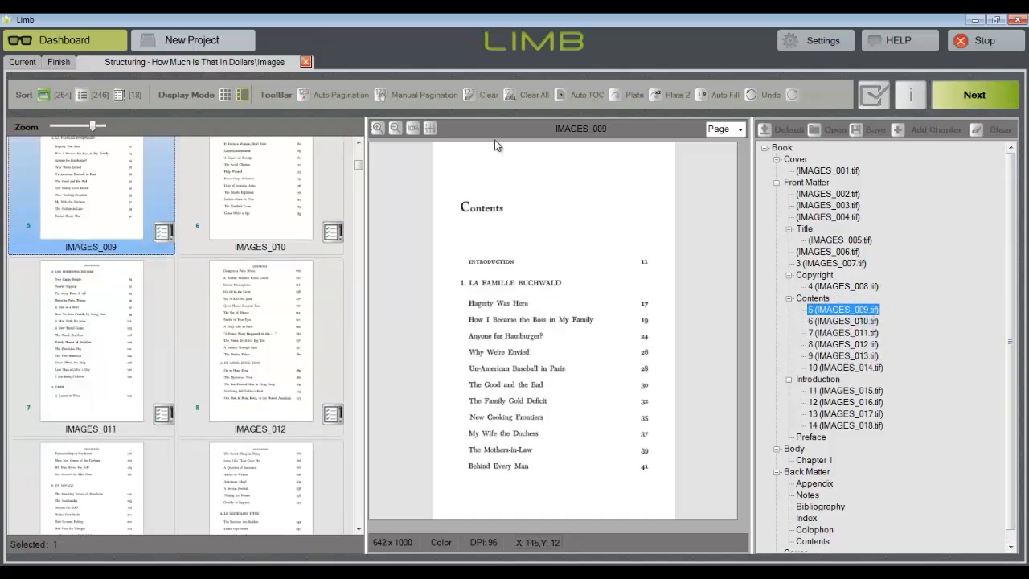
click(560, 95)
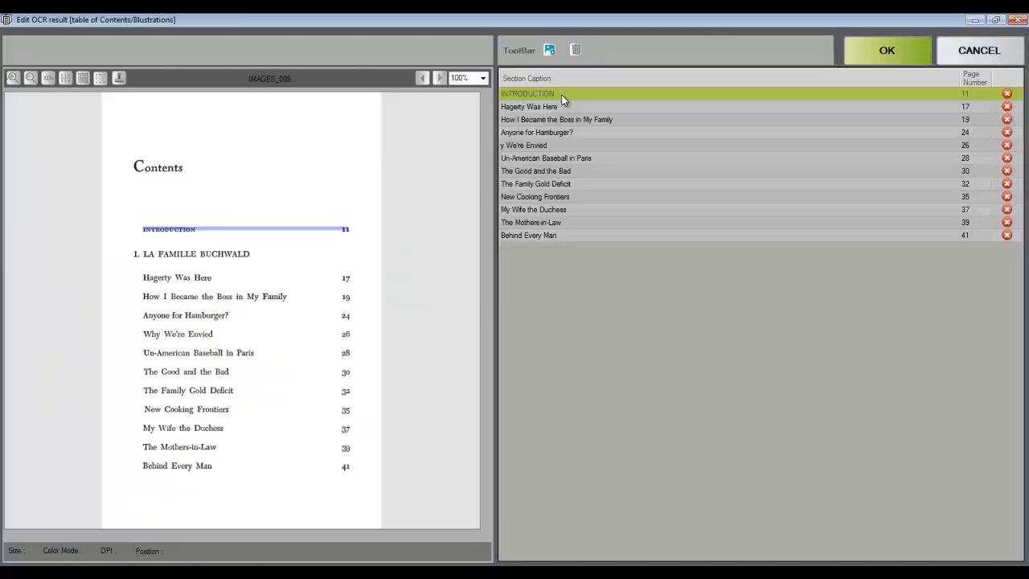
- Check the recognized section captions against the scan and correct the page 26 caption to "Why We're Envied"
click(571, 104)
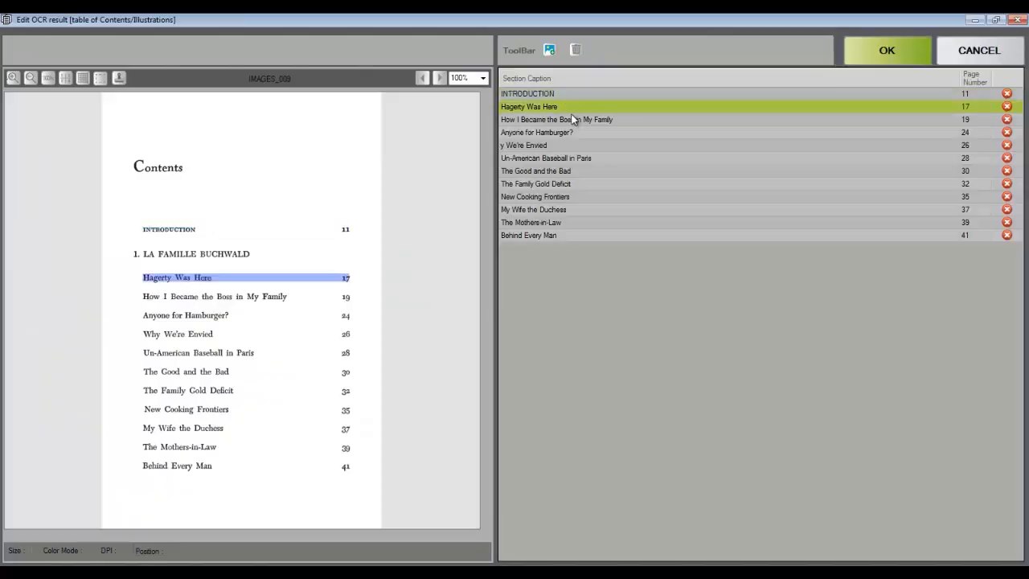
click(572, 119)
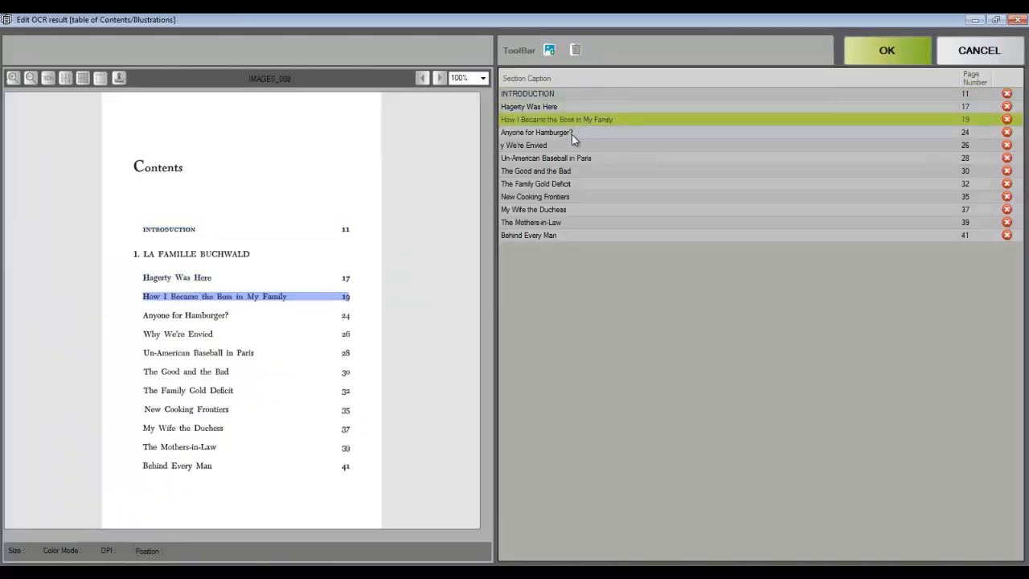
click(573, 133)
click(573, 147)
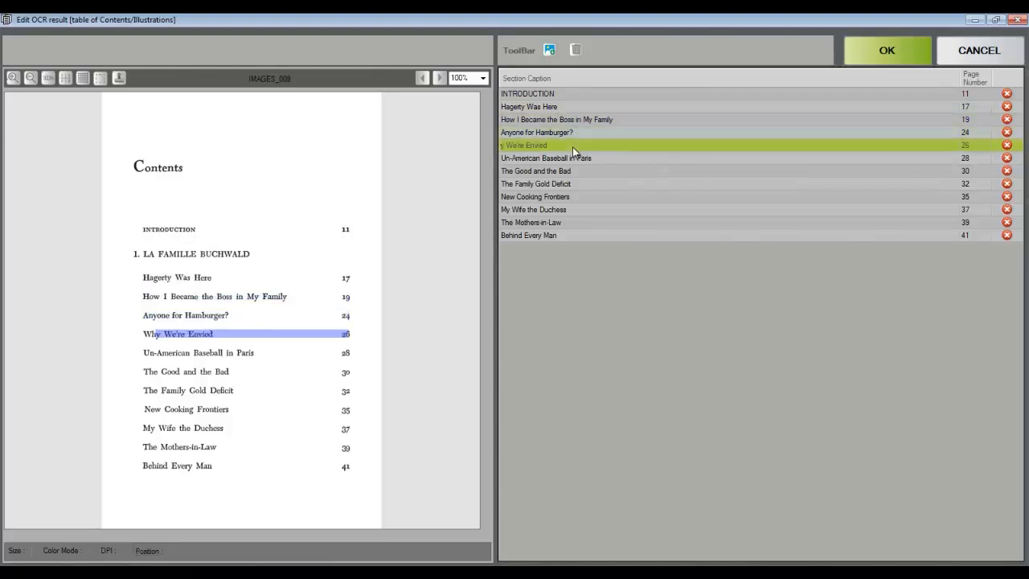
click(503, 147)
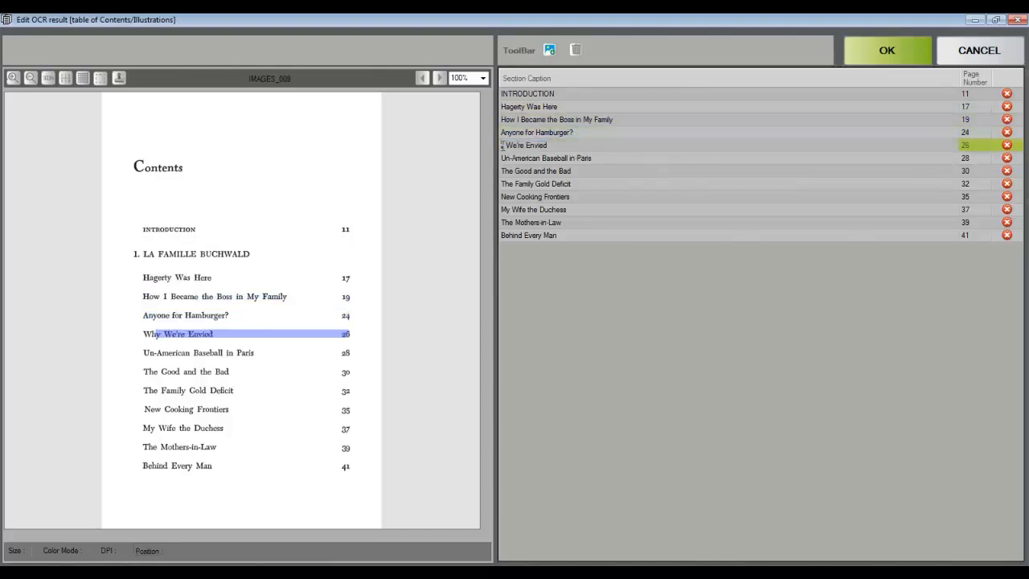
text(Wh)
- Delete the INTRODUCTION entry from the recognized table of contents and accept the remaining entries
click(595, 94)
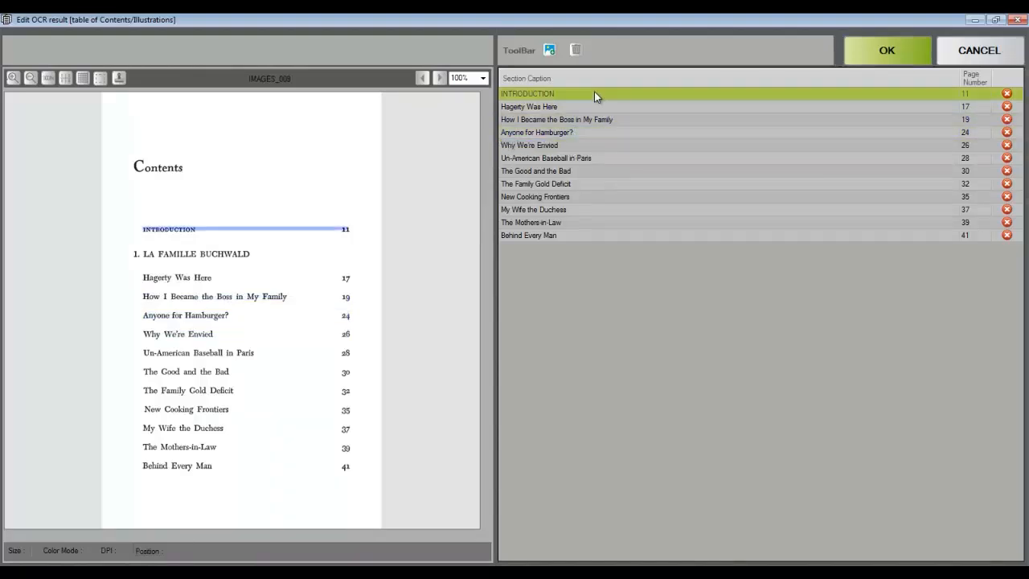
click(1007, 94)
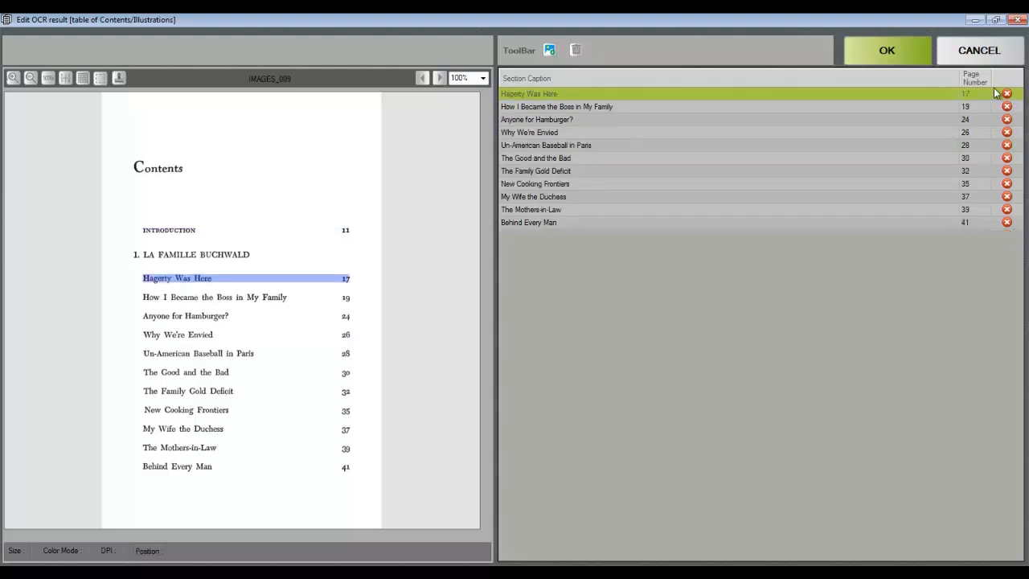
click(906, 53)
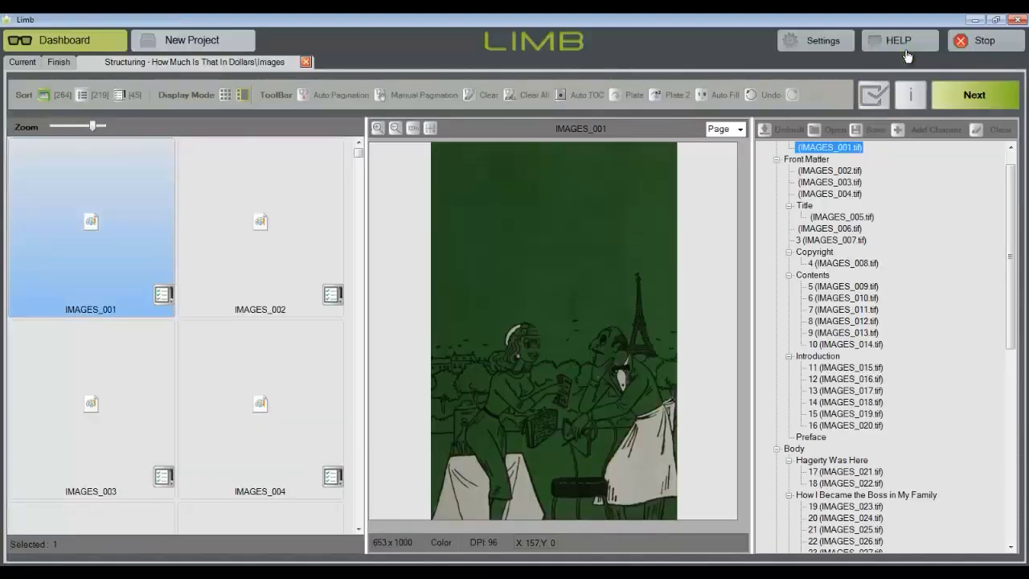
- Review the generated chapters in the book structure and finish structuring, sending the project on to OCR
drag(1012, 197, 1017, 362)
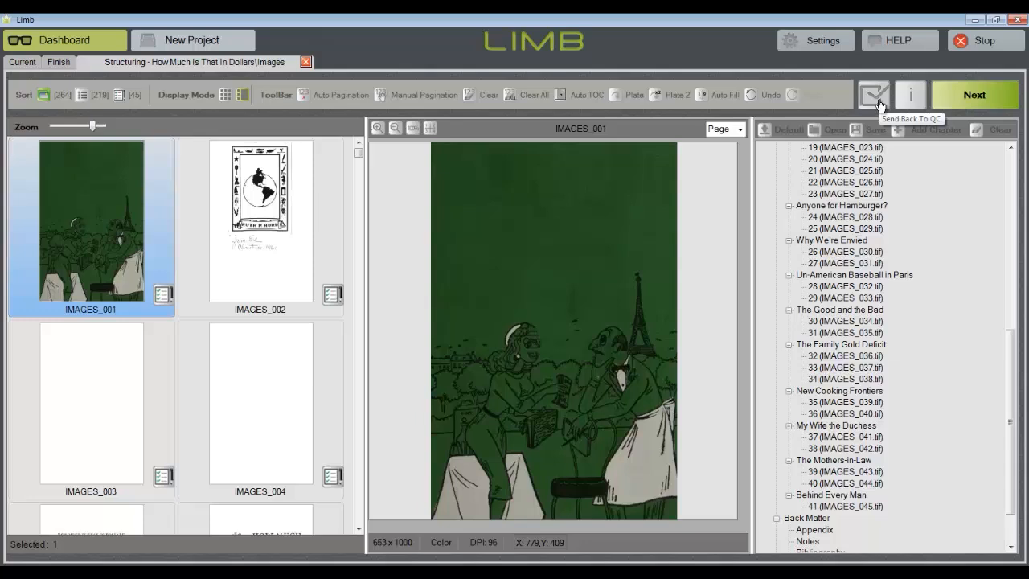
click(1000, 99)
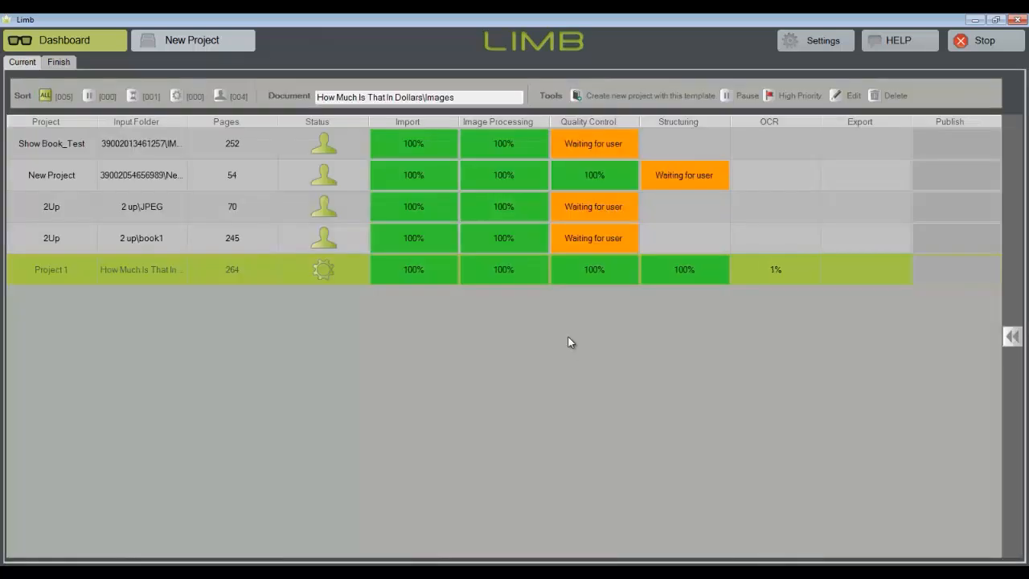